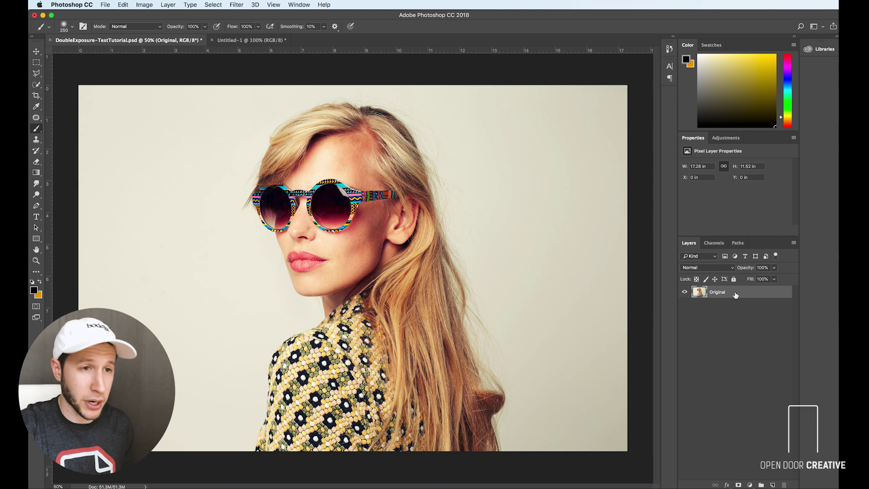
Duplicate the Original layer, name the copy 'High Pass', and move it above Original.
{"action": "left_click_drag", "start_coordinate": [735, 295], "coordinate": [736, 302]}
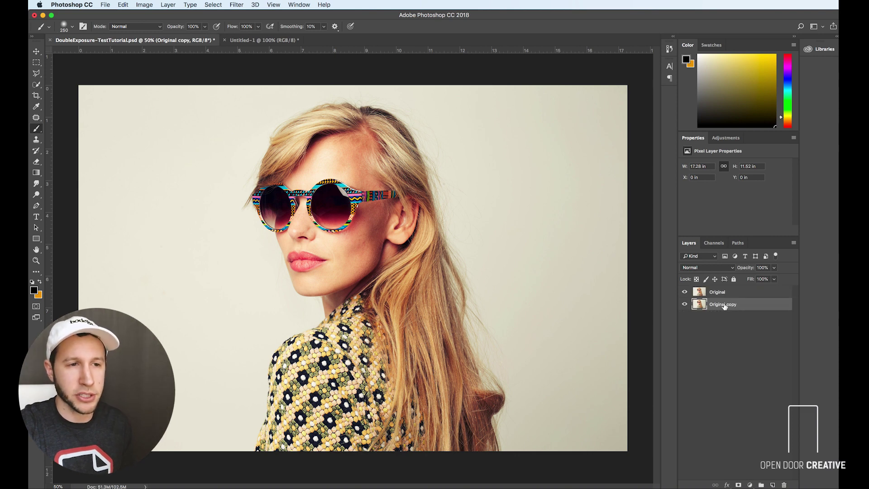
{"action": "double_click", "coordinate": [723, 304]}
{"action": "type", "text": "Hig"}
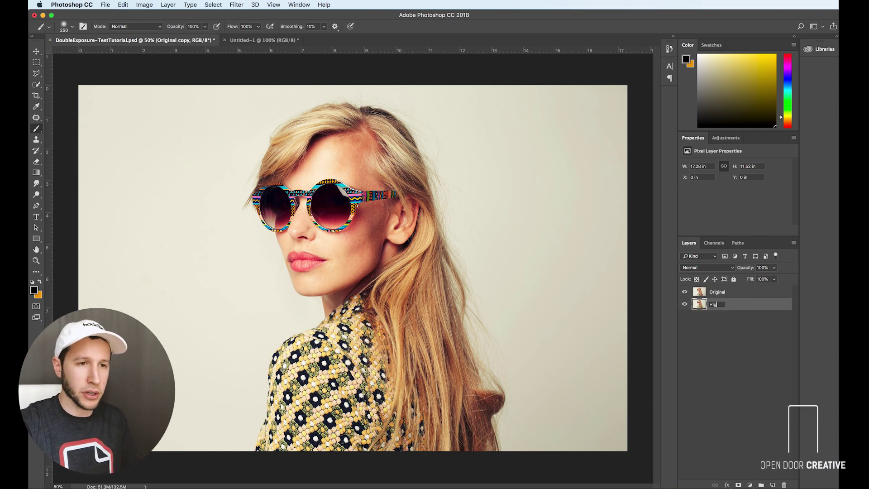
{"action": "type", "text": "h Pass"}
{"action": "key", "text": "Return"}
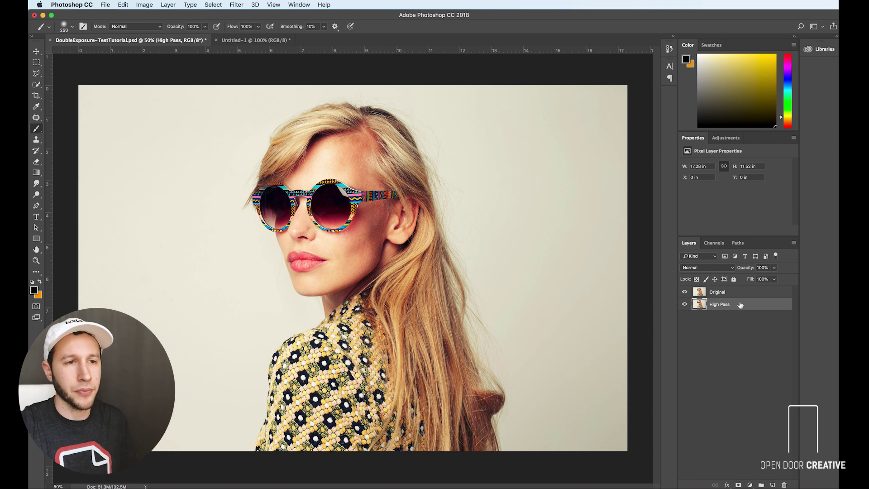
{"action": "left_click_drag", "start_coordinate": [739, 303], "coordinate": [739, 289]}
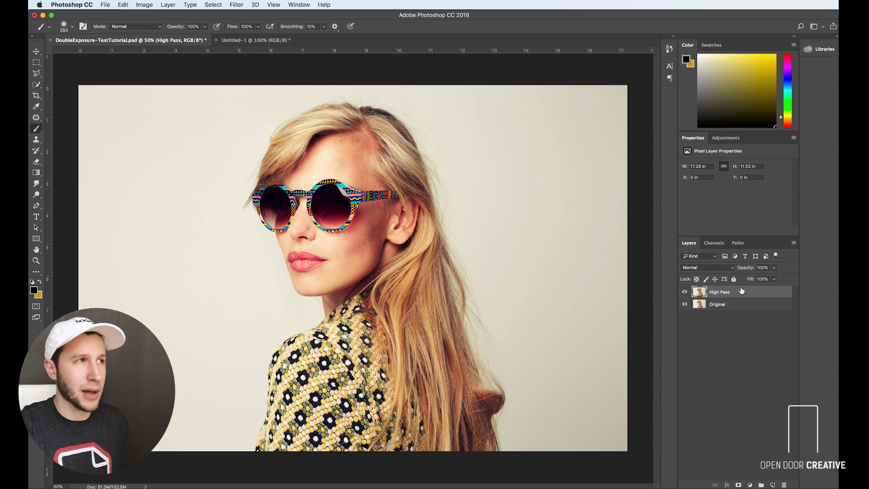
Apply the High Pass filter to the High Pass layer at a 4.5-pixel radius.
{"action": "left_click", "coordinate": [236, 4]}
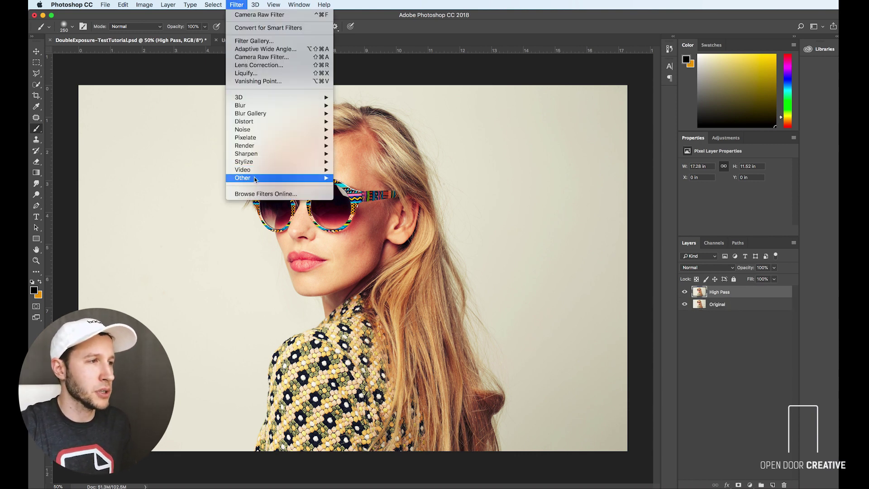
{"action": "mouse_move", "coordinate": [271, 178]}
{"action": "left_click", "coordinate": [359, 186]}
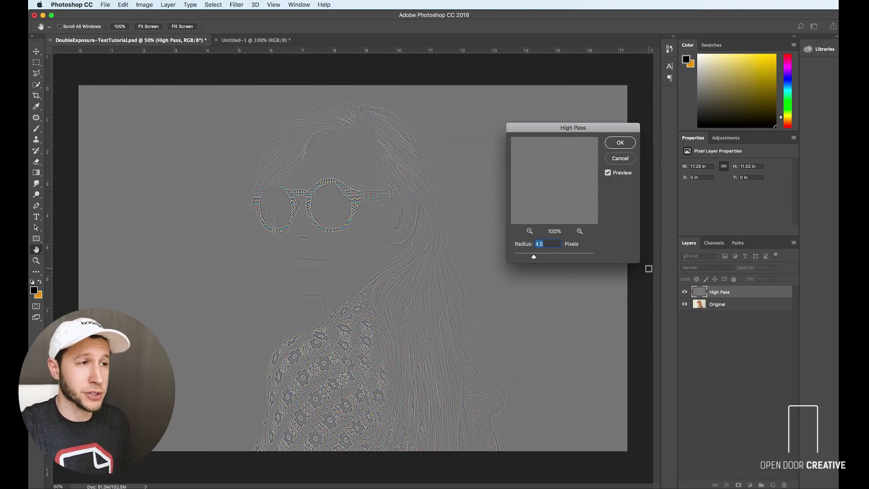
{"action": "left_click", "coordinate": [620, 143]}
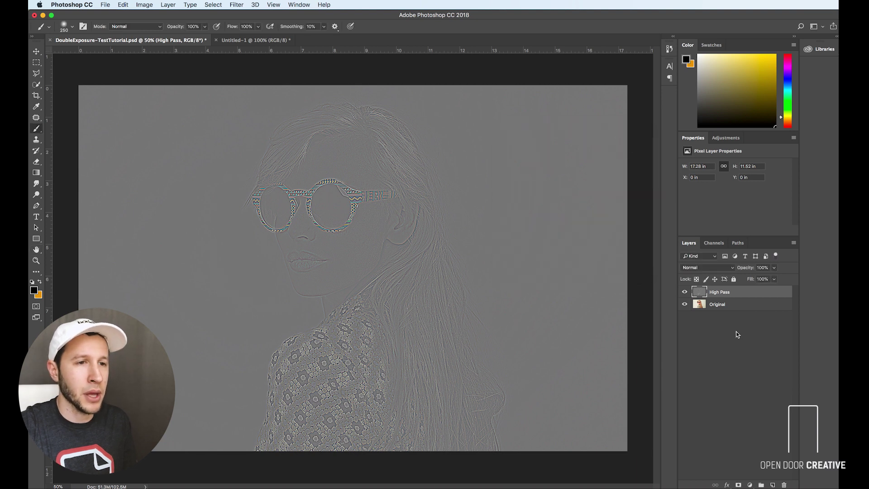
Set the High Pass layer to Overlay and toggle its visibility to compare the effect.
{"action": "left_click", "coordinate": [706, 268]}
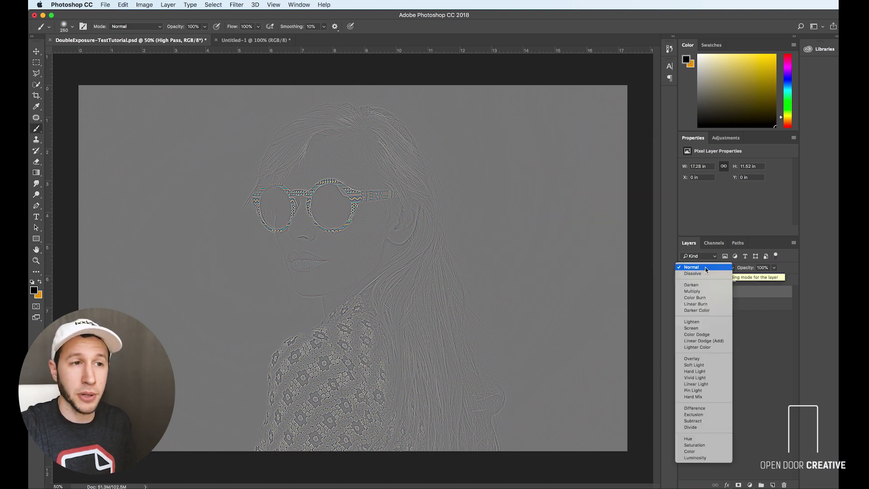
{"action": "left_click", "coordinate": [702, 359]}
{"action": "left_click", "coordinate": [685, 293]}
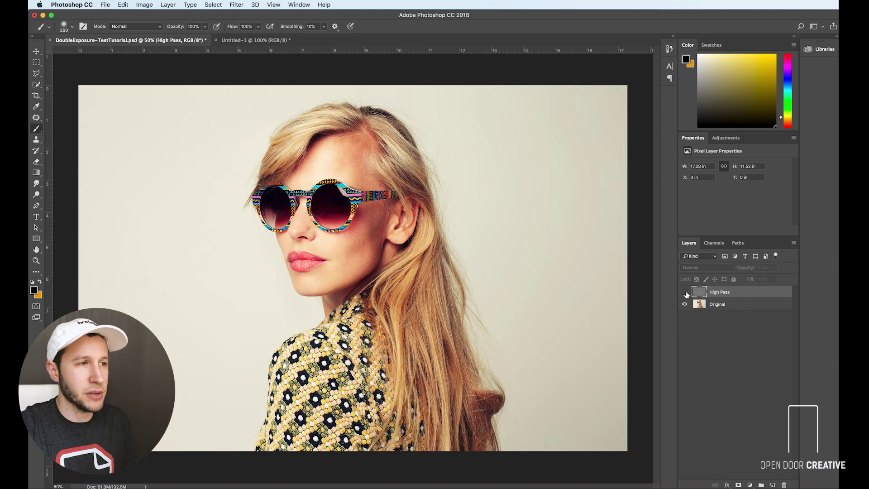
{"action": "left_click", "coordinate": [685, 293]}
{"action": "left_click", "coordinate": [685, 292]}
{"action": "left_click", "coordinate": [685, 293]}
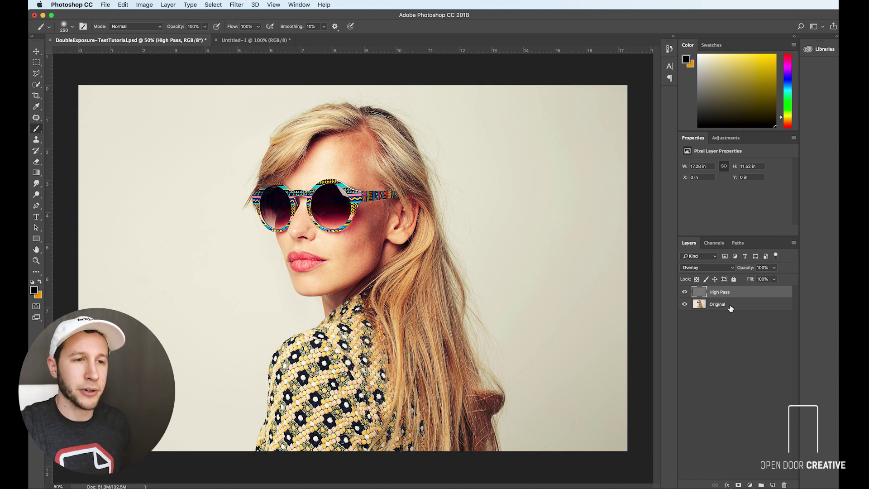
Duplicate the Original layer again and rename the copy 'HDR'.
{"action": "left_click_drag", "start_coordinate": [727, 308], "coordinate": [726, 323]}
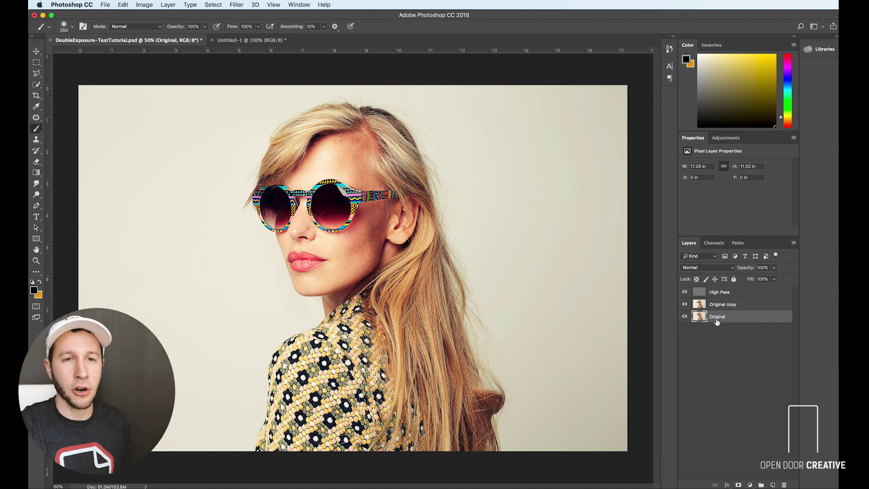
{"action": "left_click", "coordinate": [723, 305]}
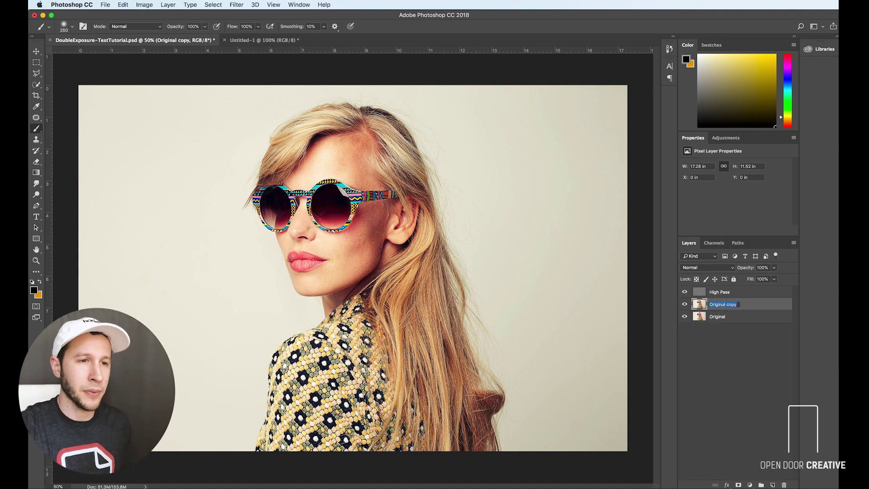
{"action": "double_click", "coordinate": [723, 305]}
{"action": "type", "text": "H"}
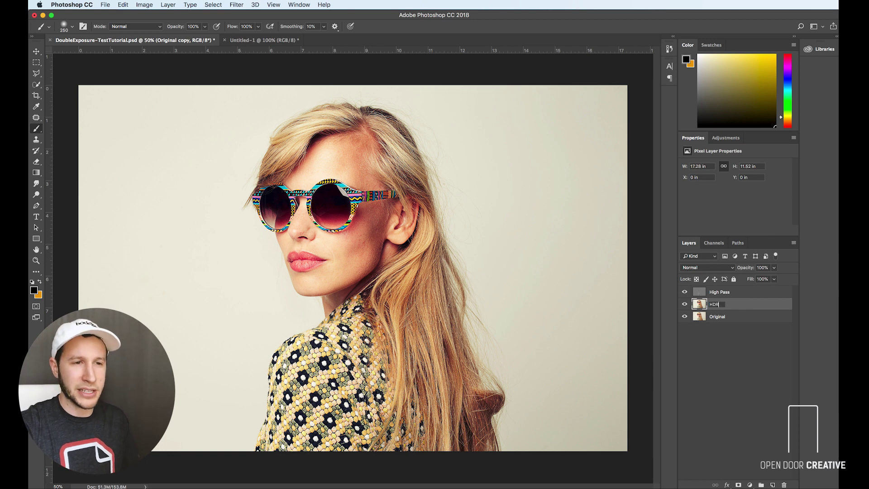
{"action": "type", "text": "DR"}
{"action": "key", "text": "Return"}
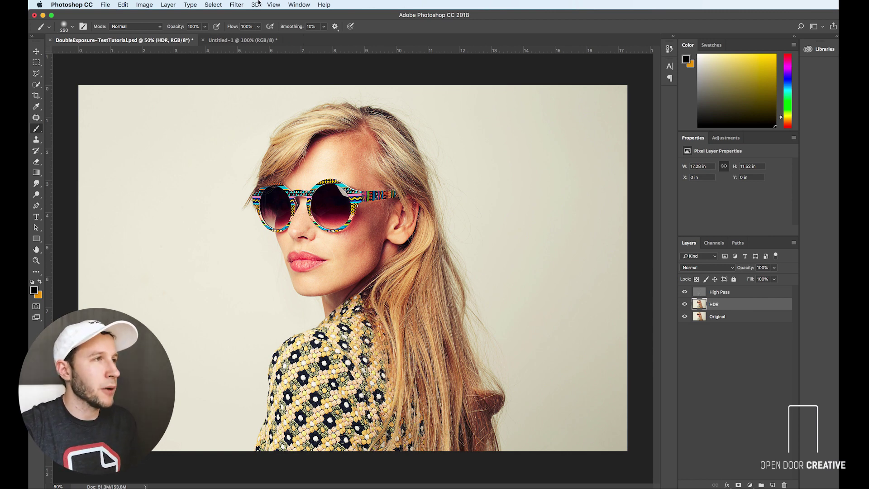
Apply the Camera Raw Filter to HDR with Highlights -100, Shadows +100 and Clarity +7.
{"action": "left_click", "coordinate": [240, 4]}
{"action": "left_click", "coordinate": [261, 57]}
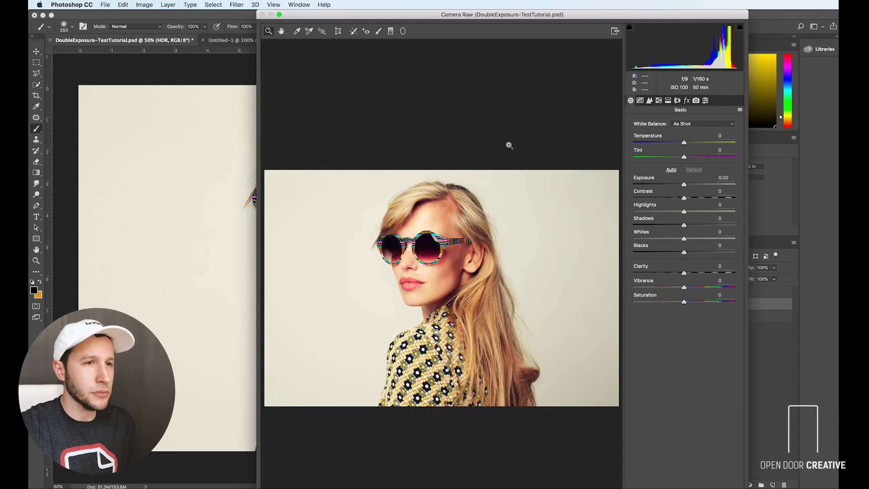
{"action": "left_click_drag", "start_coordinate": [684, 212], "coordinate": [633, 212]}
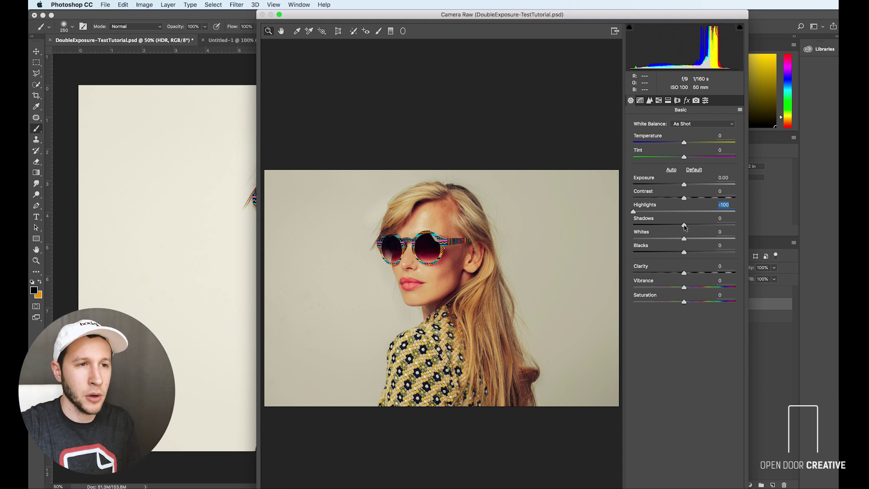
{"action": "left_click_drag", "start_coordinate": [684, 225], "coordinate": [735, 225]}
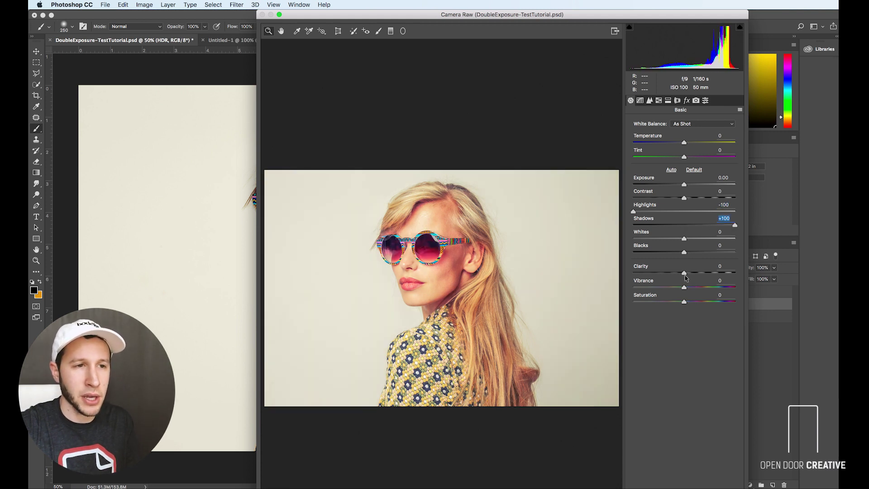
{"action": "left_click_drag", "start_coordinate": [685, 275], "coordinate": [688, 275]}
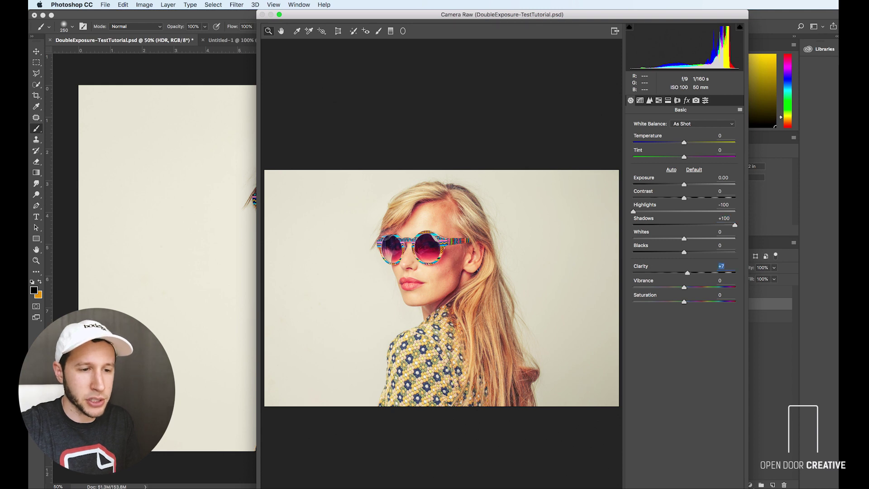
{"action": "key", "text": "Return"}
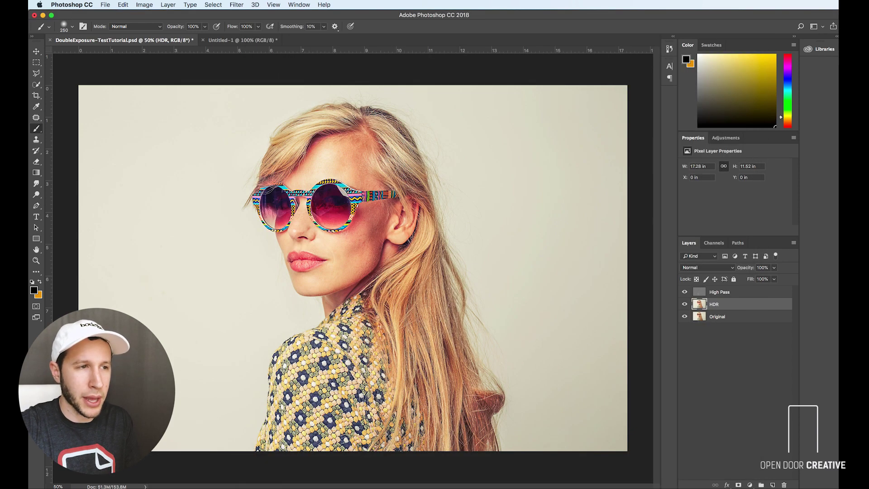
Add a layer mask to HDR and paint black over the sunglasses lenses with a large brush.
{"action": "left_click", "coordinate": [738, 485]}
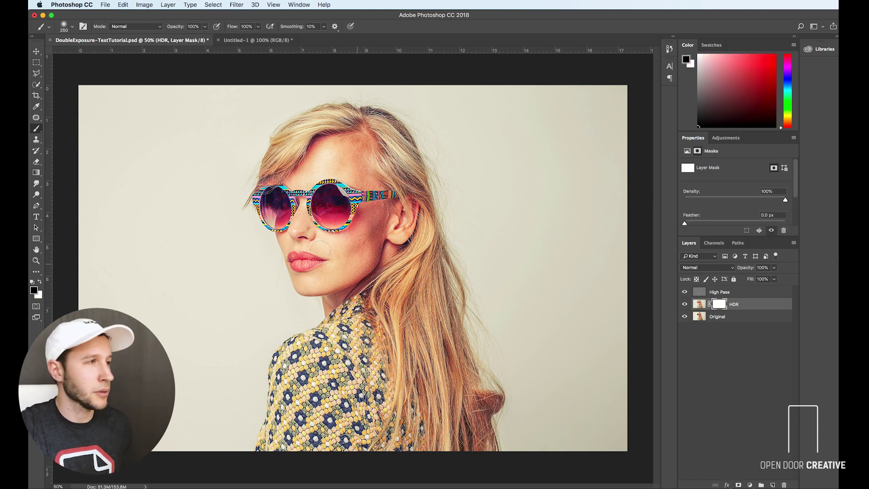
{"action": "key", "text": "bracketright"}
{"action": "key", "text": "bracketright"}
{"action": "key", "text": "bracketright"}
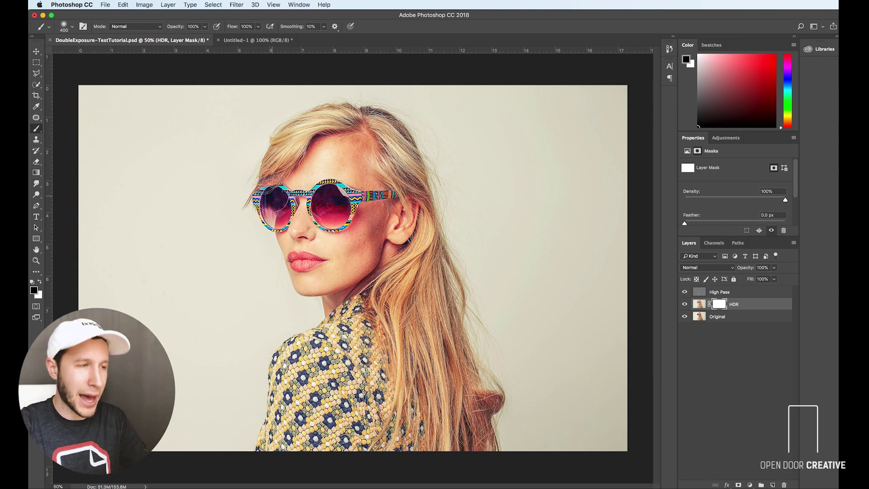
{"action": "key", "text": "bracketleft"}
{"action": "key", "text": "bracketleft"}
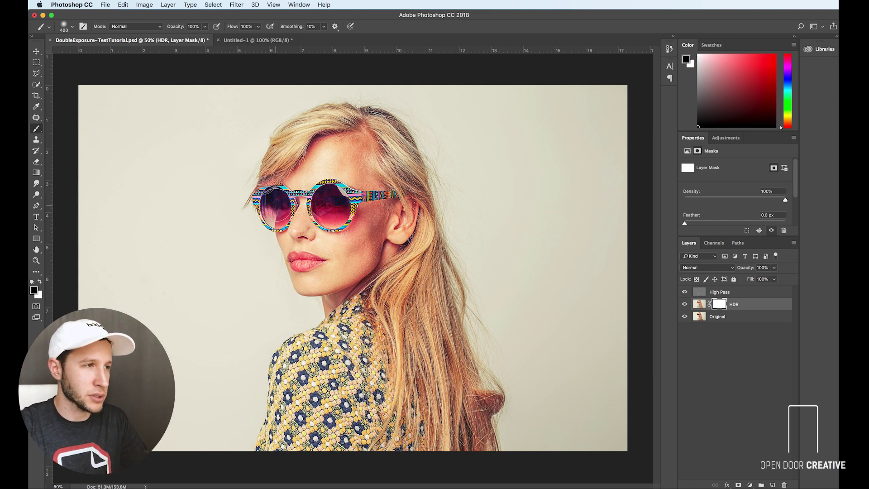
{"action": "mouse_move", "coordinate": [271, 202]}
{"action": "left_mouse_down"}
{"action": "mouse_move", "coordinate": [274, 215]}
{"action": "mouse_move", "coordinate": [277, 201]}
{"action": "mouse_move", "coordinate": [331, 207]}
{"action": "mouse_move", "coordinate": [322, 193]}
{"action": "left_mouse_up"}
{"action": "key", "text": "bracketright"}
{"action": "key", "text": "bracketright"}
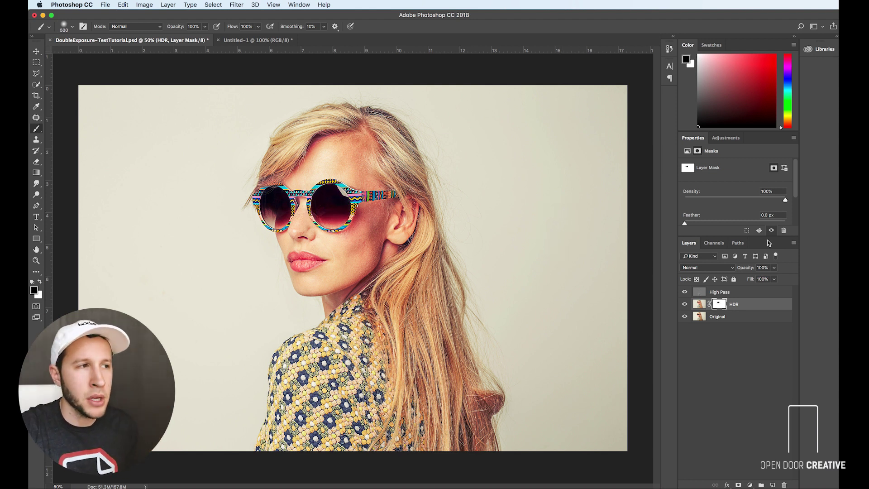
{"action": "key", "text": "super+2"}
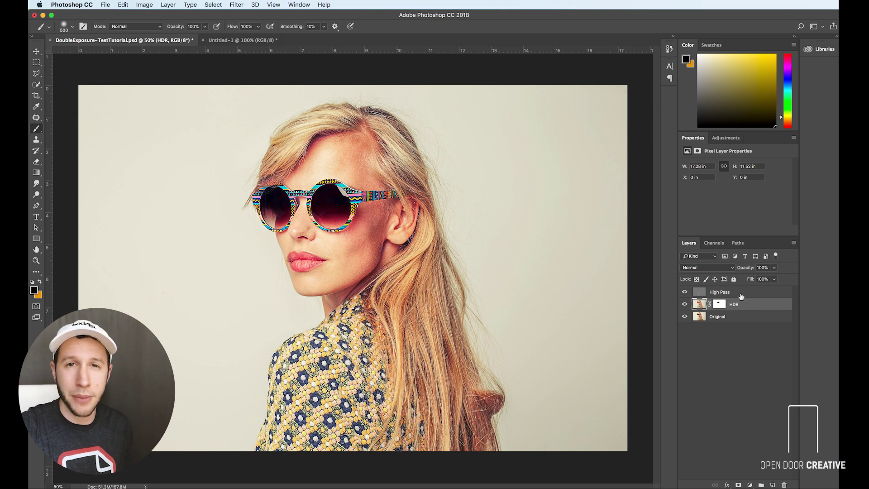
Group the High Pass, HDR and Original layers into a group named 'Original'.
{"action": "left_click", "coordinate": [734, 295]}
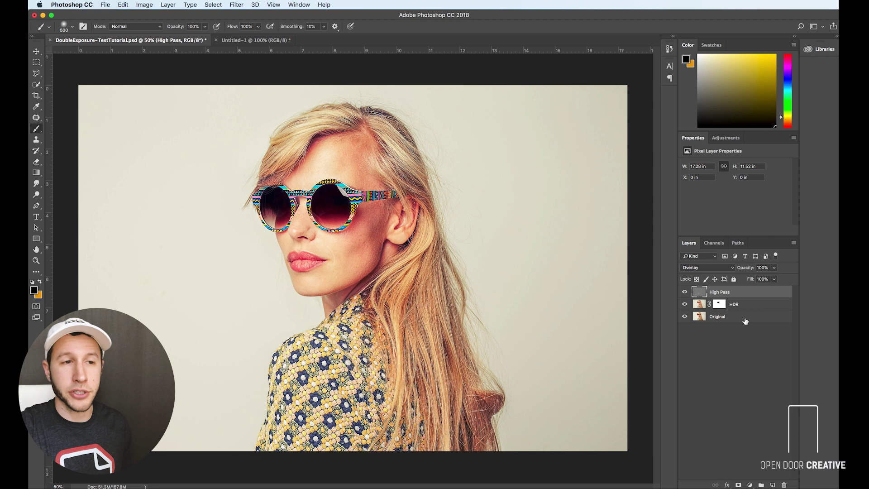
{"action": "left_click", "coordinate": [745, 321], "text": "shift"}
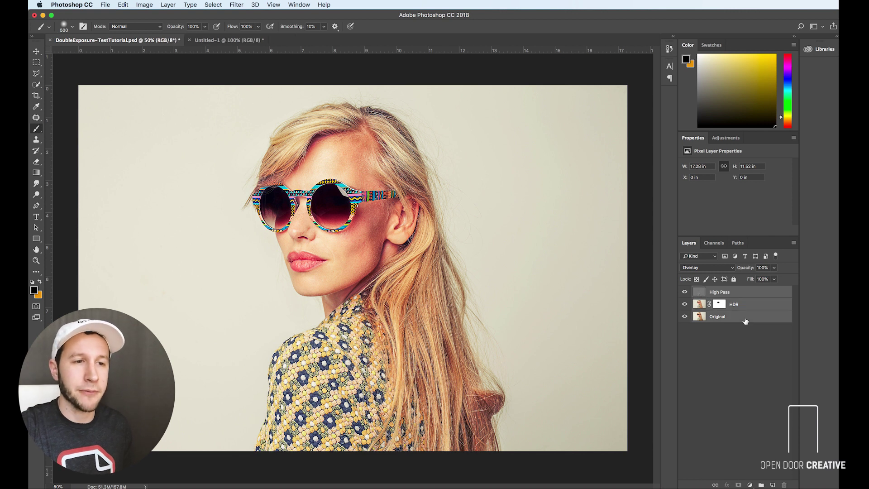
{"action": "left_click", "coordinate": [762, 484]}
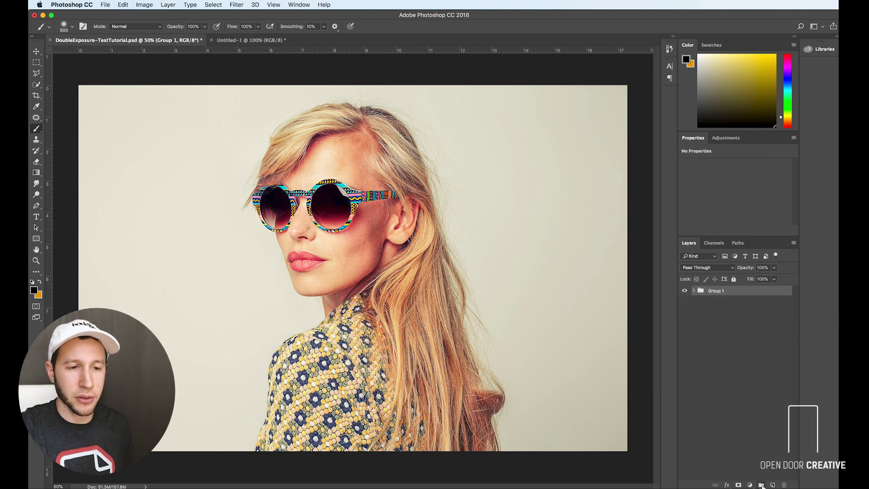
{"action": "double_click", "coordinate": [715, 291]}
{"action": "type", "text": "O"}
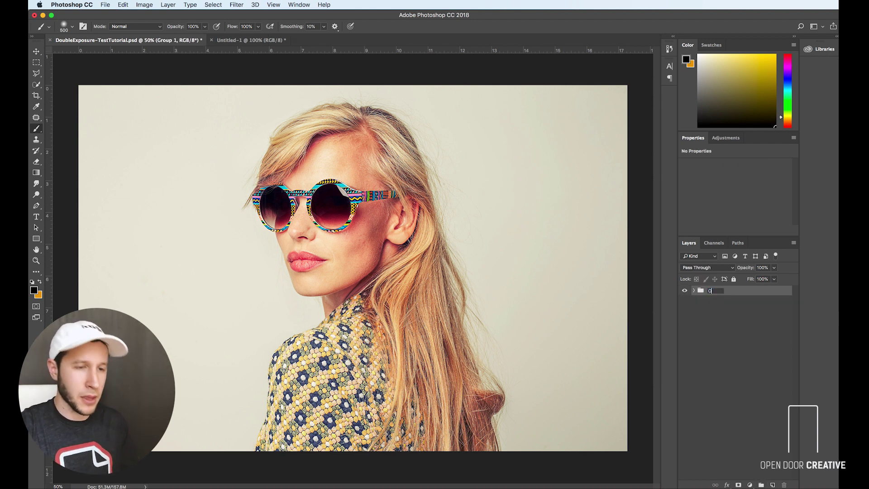
{"action": "type", "text": "riginal"}
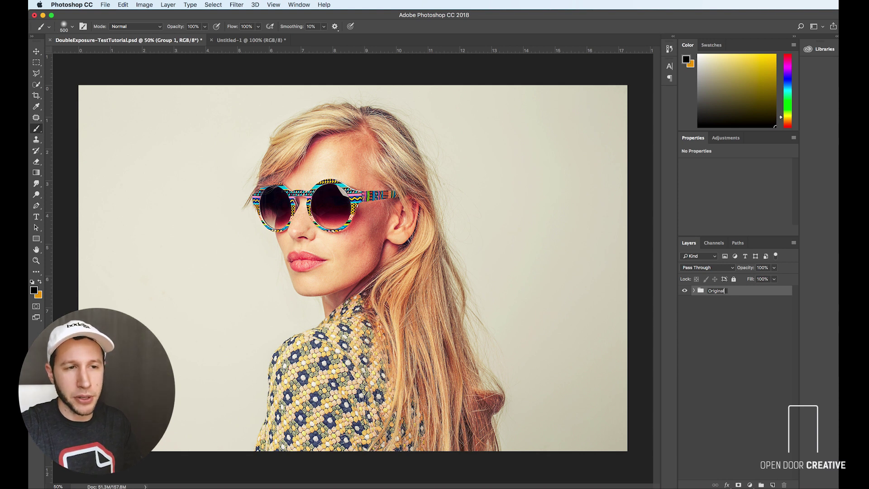
{"action": "key", "text": "Return"}
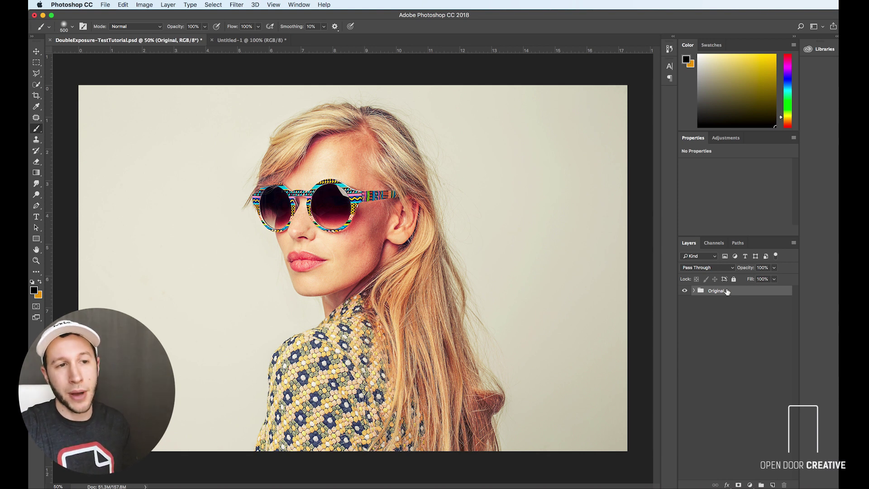
Duplicate the group as 'MAIN', move it above Original, and merge it into one layer.
{"action": "left_click_drag", "start_coordinate": [738, 291], "coordinate": [763, 294], "text": "alt"}
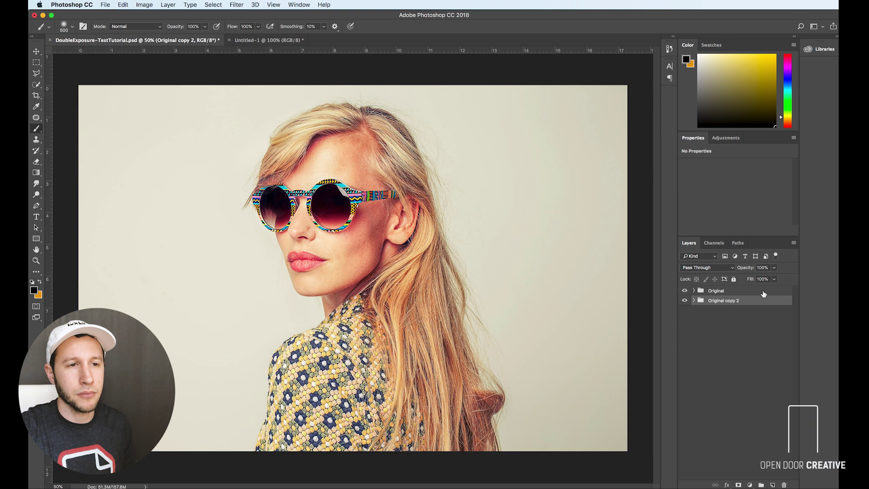
{"action": "double_click", "coordinate": [723, 301]}
{"action": "type", "text": "MAIN"}
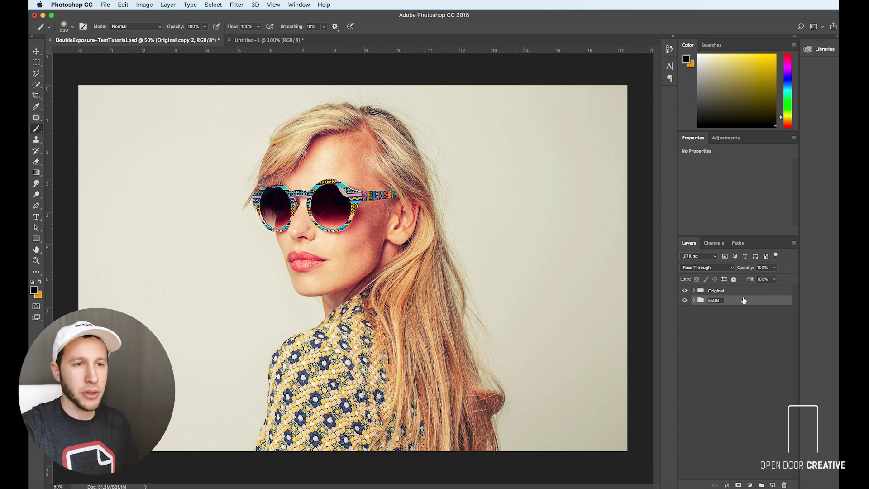
{"action": "key", "text": "Return"}
{"action": "left_click_drag", "start_coordinate": [739, 301], "coordinate": [738, 286]}
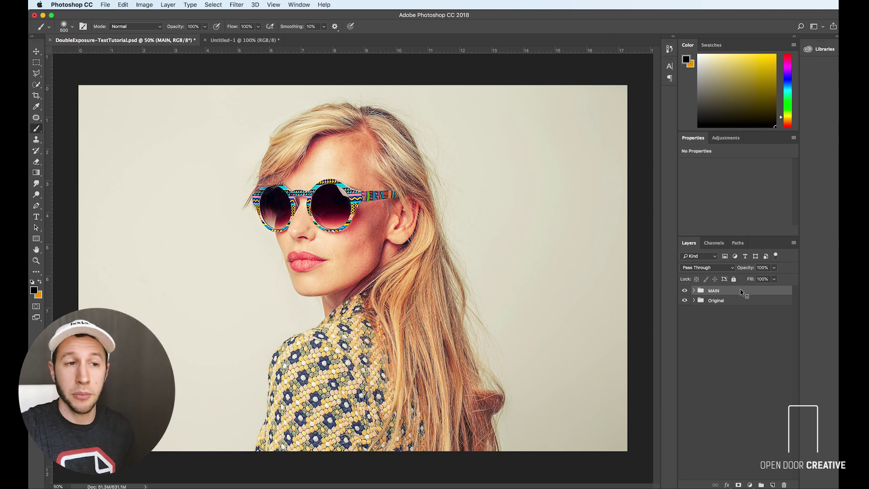
{"action": "right_click", "coordinate": [741, 292]}
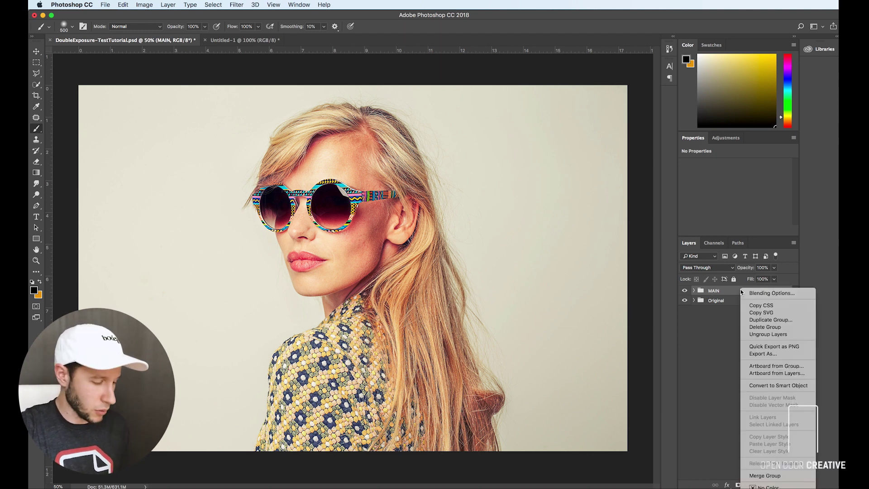
{"action": "left_click", "coordinate": [770, 477]}
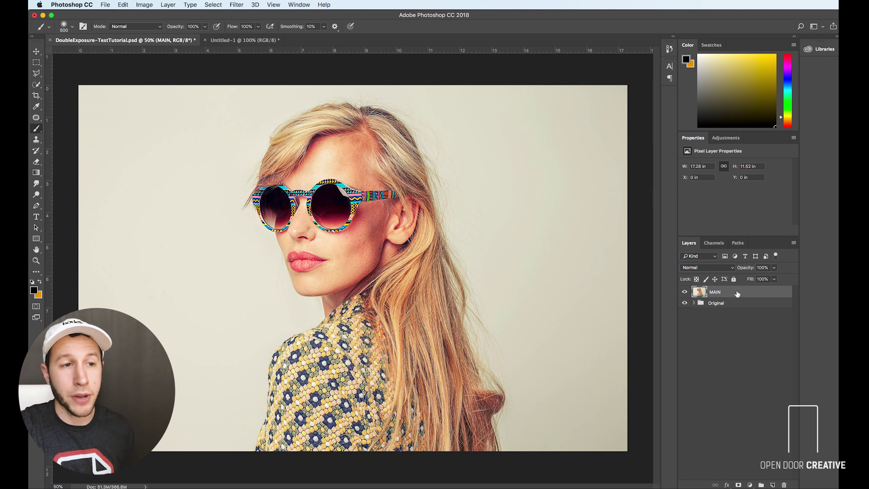
Duplicate the MAIN layer and rename the copy 'Black and White'.
{"action": "key", "text": "super+j"}
{"action": "double_click", "coordinate": [722, 293]}
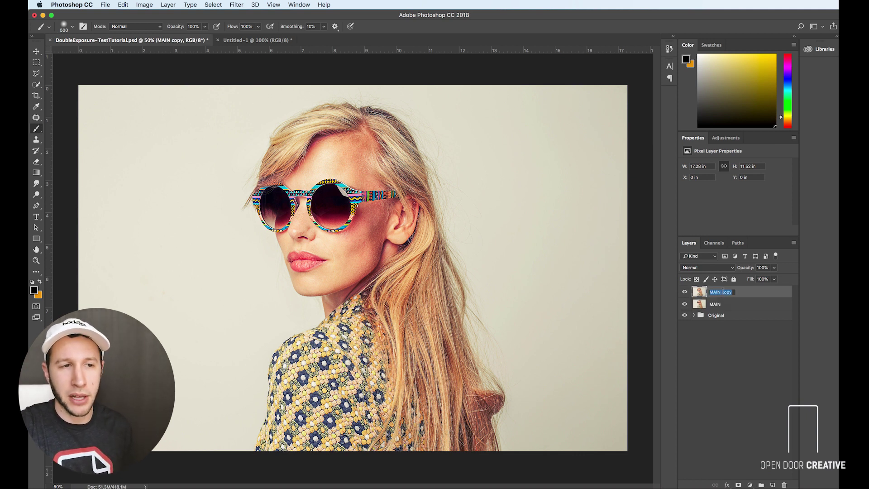
{"action": "type", "text": "Black and White"}
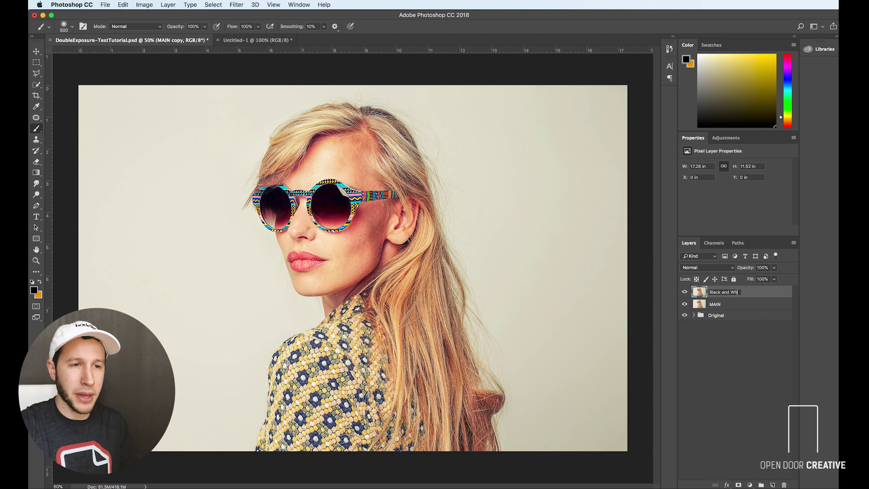
{"action": "key", "text": "Return"}
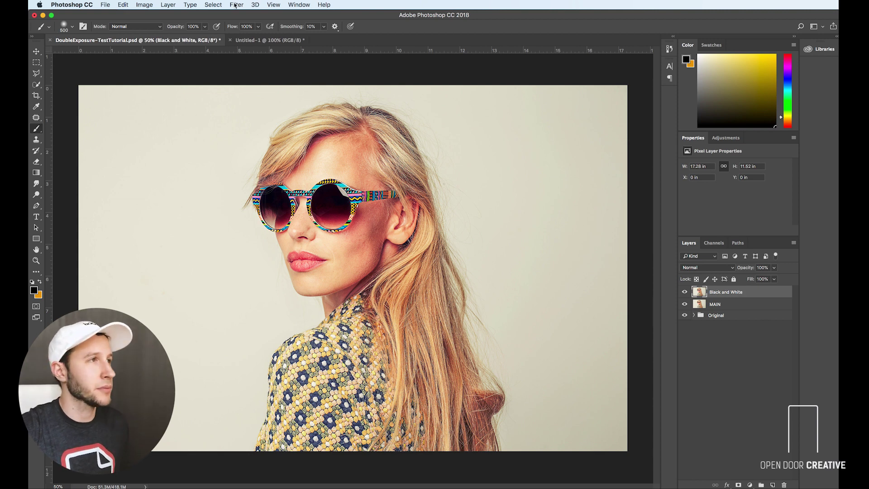
Convert the Black and White layer to grayscale using the Default Black & White preset.
{"action": "left_click", "coordinate": [138, 5]}
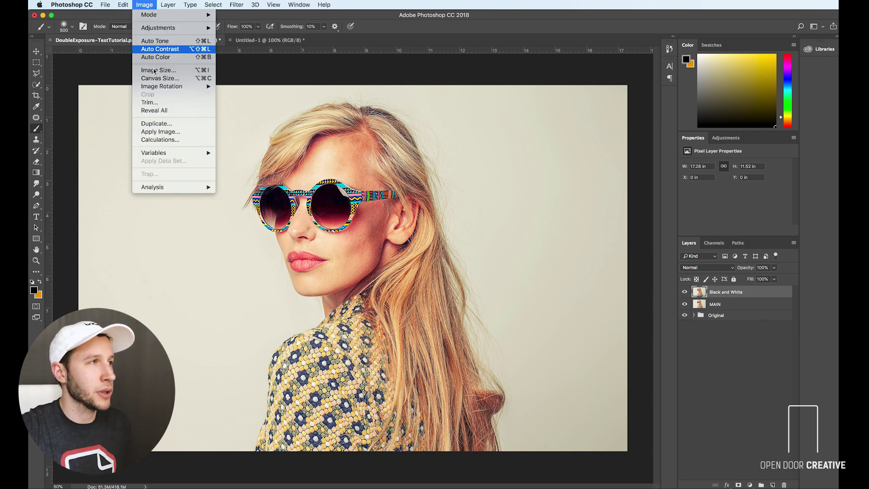
{"action": "mouse_move", "coordinate": [185, 28]}
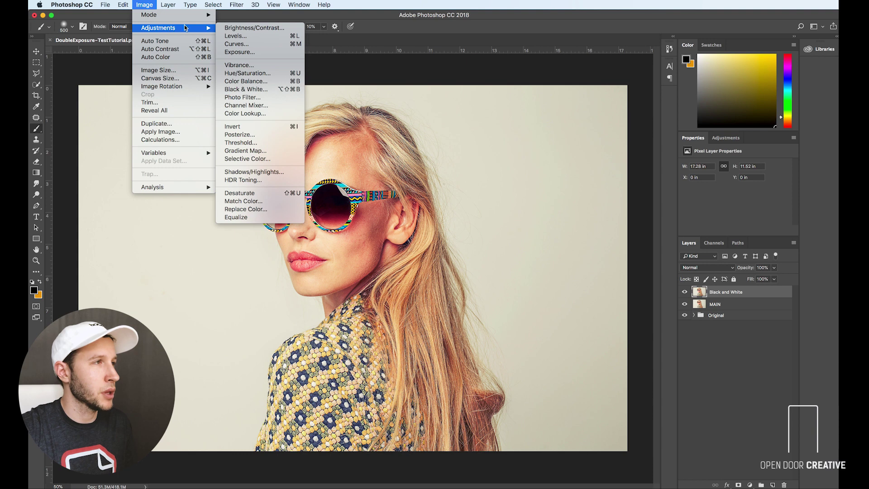
{"action": "left_click", "coordinate": [247, 89]}
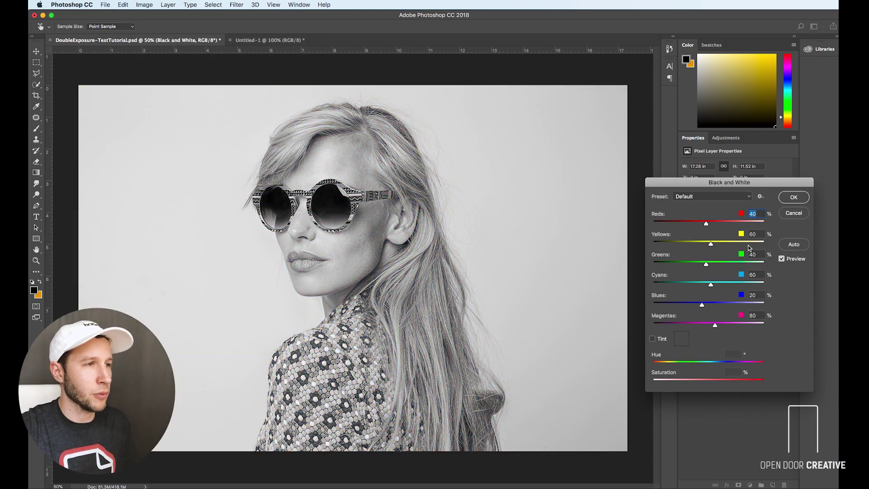
{"action": "left_click", "coordinate": [729, 195]}
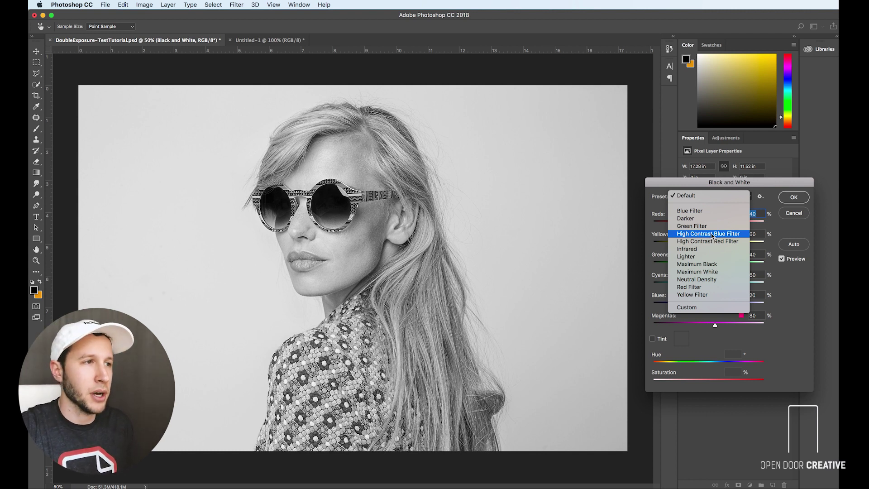
{"action": "left_click", "coordinate": [708, 197]}
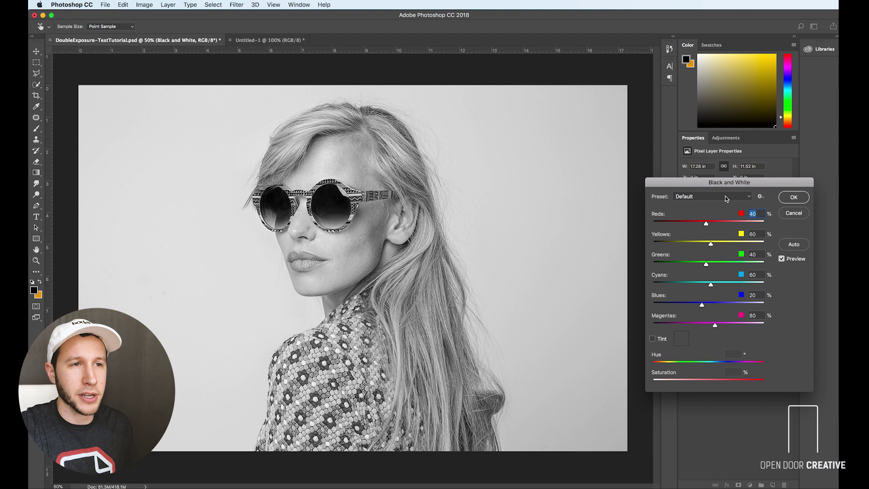
{"action": "left_click", "coordinate": [788, 199]}
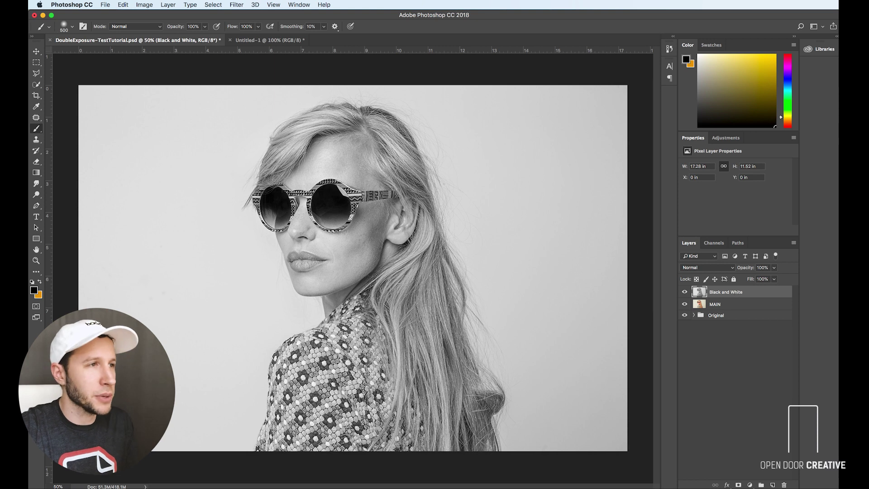
Apply Brightness/Contrast to the Black and White layer with Contrast 100 and Brightness 0.
{"action": "left_click", "coordinate": [144, 6]}
{"action": "mouse_move", "coordinate": [162, 28]}
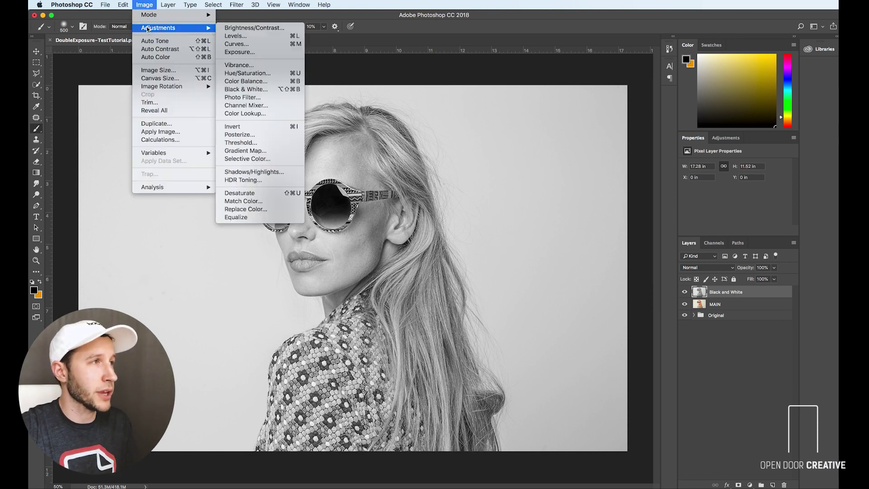
{"action": "left_click", "coordinate": [236, 28]}
{"action": "left_click_drag", "start_coordinate": [378, 117], "coordinate": [420, 118]}
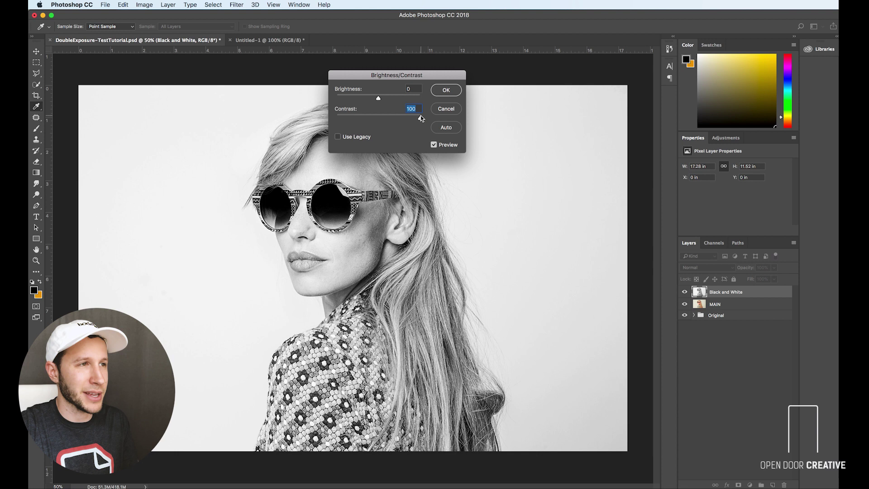
{"action": "left_click", "coordinate": [447, 90]}
{"action": "key", "text": "b"}
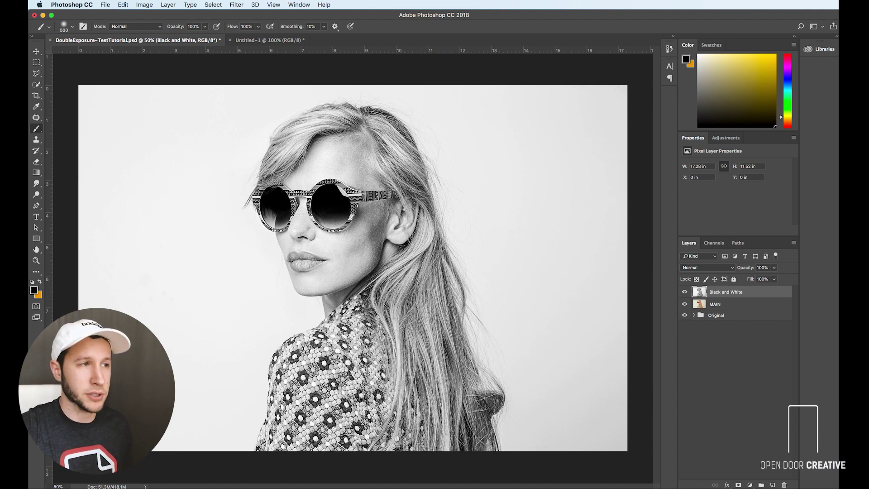
Place Sunset.jpg on top, blend it as Screen, and shift it about 2.91 in to the right.
{"action": "left_click", "coordinate": [835, 486]}
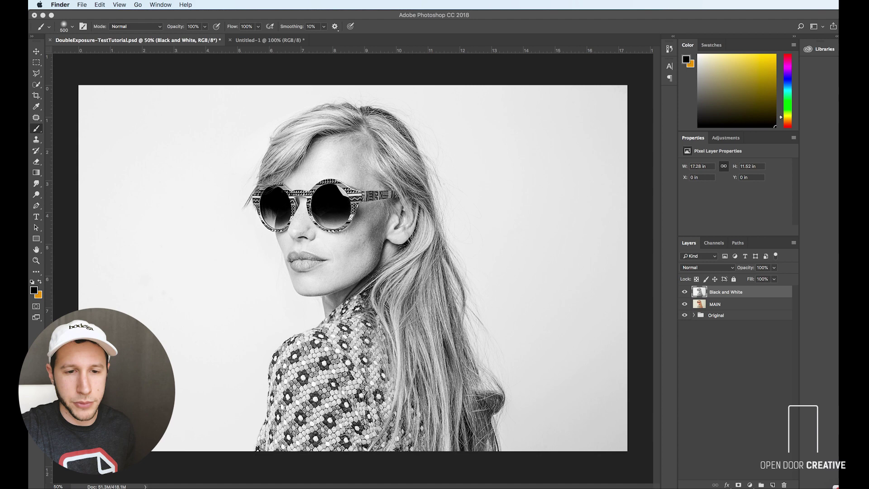
{"action": "left_click", "coordinate": [352, 244]}
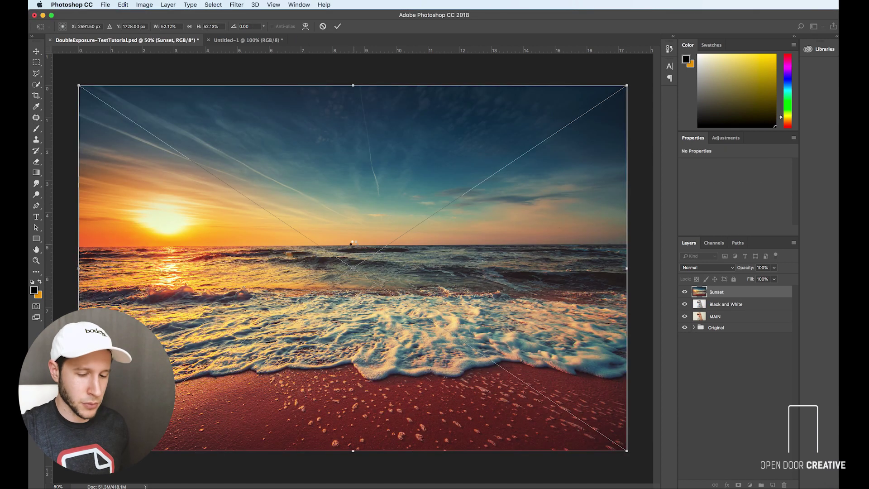
{"action": "key", "text": "Return"}
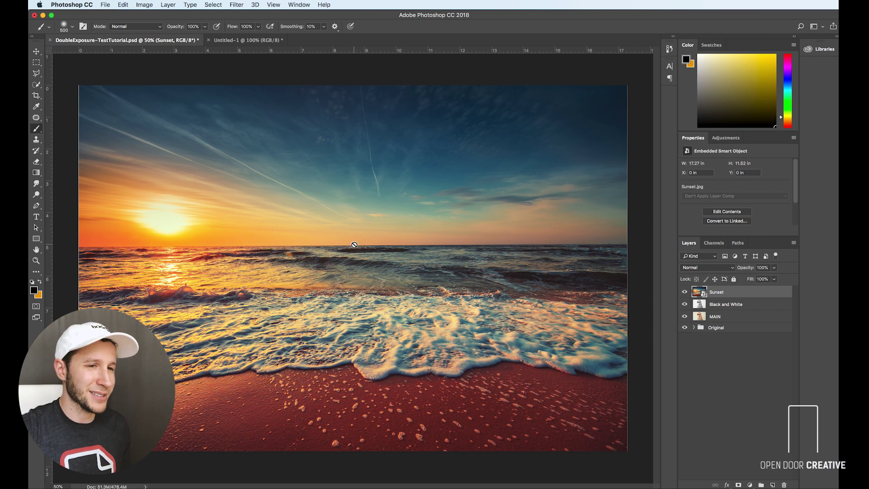
{"action": "key", "text": "v"}
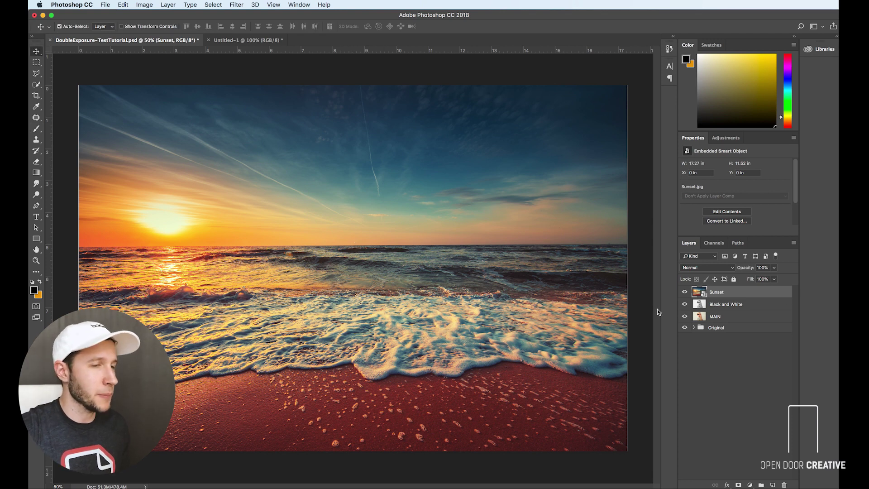
{"action": "left_click", "coordinate": [705, 267]}
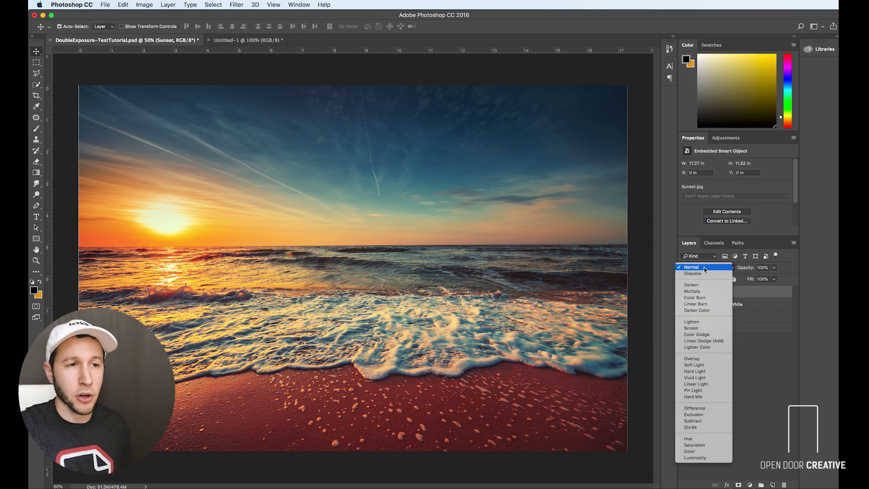
{"action": "left_click", "coordinate": [699, 329]}
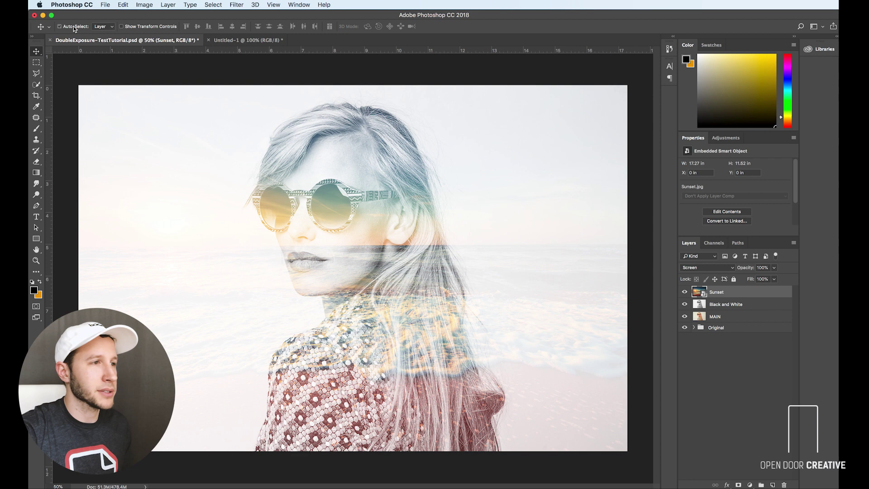
{"action": "left_click_drag", "start_coordinate": [284, 196], "coordinate": [376, 197]}
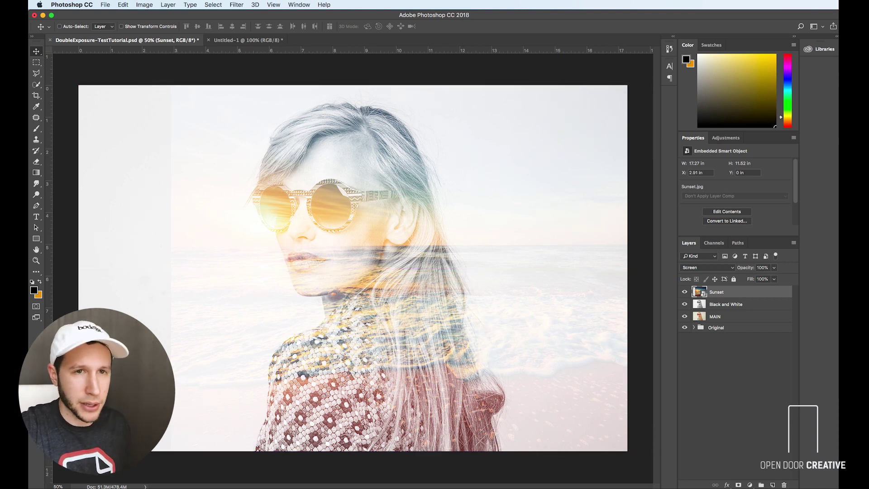
Add a new empty layer above Black and White and name it 'Paint'.
{"action": "left_click", "coordinate": [759, 307]}
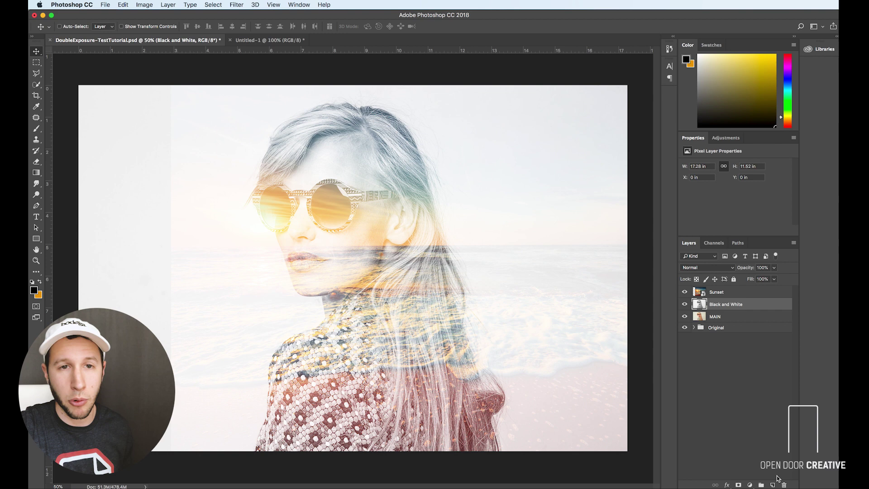
{"action": "left_click", "coordinate": [772, 485]}
{"action": "double_click", "coordinate": [717, 304]}
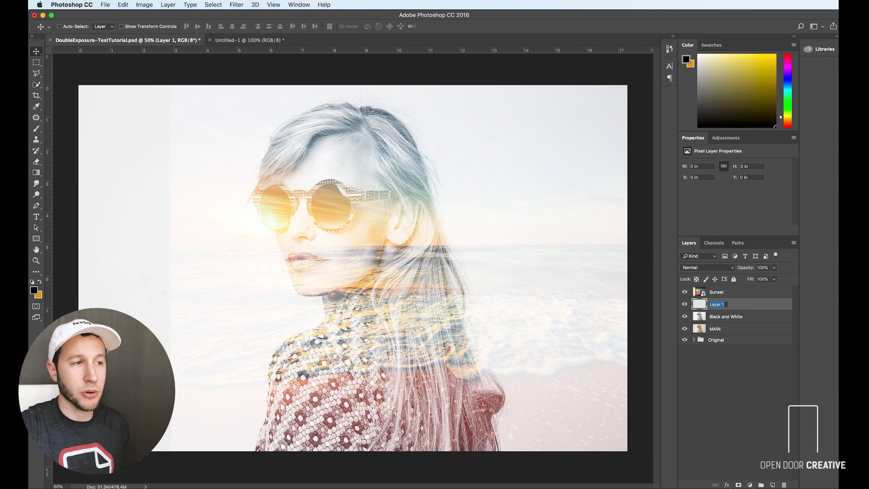
{"action": "type", "text": "Paint"}
{"action": "key", "text": "Return"}
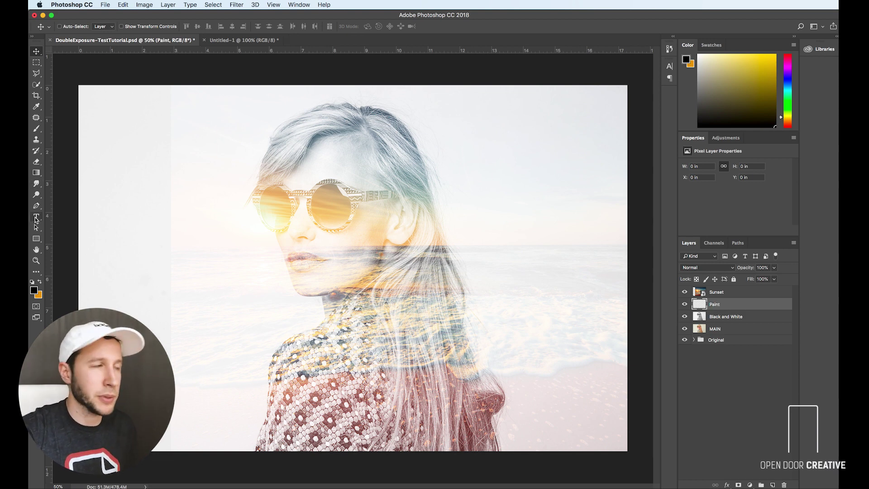
Paint black at 40% brush opacity over the sweater and face, using an 800 brush.
{"action": "left_click", "coordinate": [35, 132]}
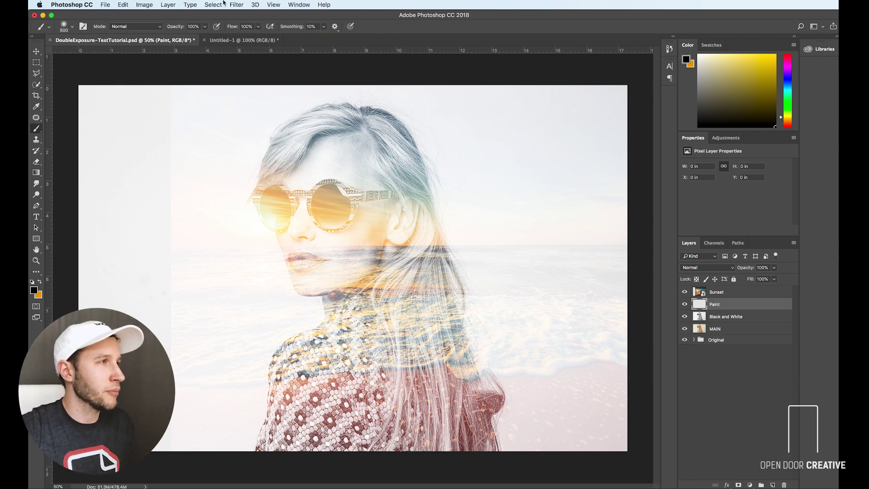
{"action": "type", "text": "40"}
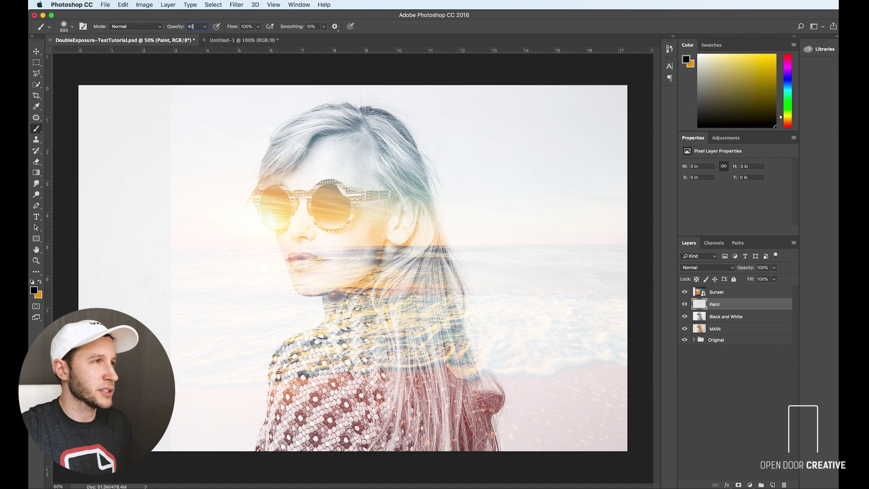
{"action": "key", "text": "Return"}
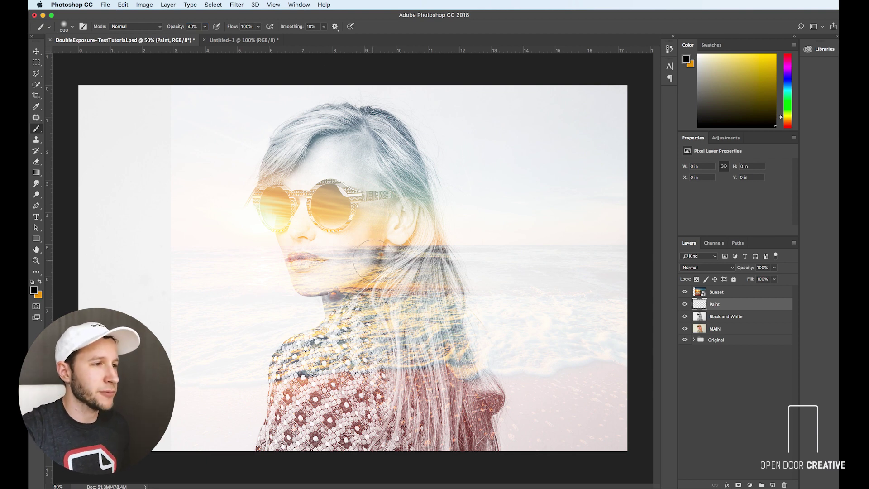
{"action": "key", "text": "bracketright"}
{"action": "key", "text": "bracketright"}
{"action": "key", "text": "bracketright"}
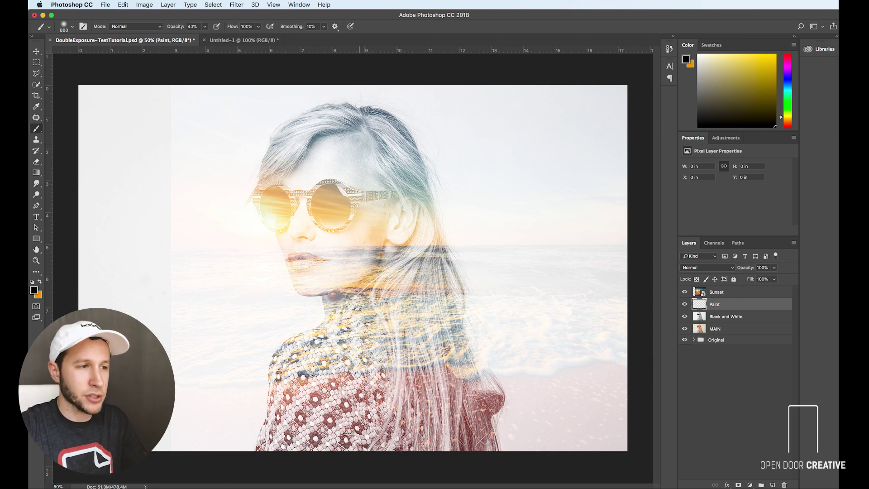
{"action": "mouse_move", "coordinate": [360, 372]}
{"action": "left_mouse_down"}
{"action": "mouse_move", "coordinate": [335, 385]}
{"action": "mouse_move", "coordinate": [343, 416]}
{"action": "mouse_move", "coordinate": [375, 371]}
{"action": "mouse_move", "coordinate": [344, 398]}
{"action": "mouse_move", "coordinate": [344, 434]}
{"action": "mouse_move", "coordinate": [362, 362]}
{"action": "mouse_move", "coordinate": [361, 397]}
{"action": "mouse_move", "coordinate": [389, 317]}
{"action": "mouse_move", "coordinate": [369, 260]}
{"action": "mouse_move", "coordinate": [407, 227]}
{"action": "left_mouse_up"}
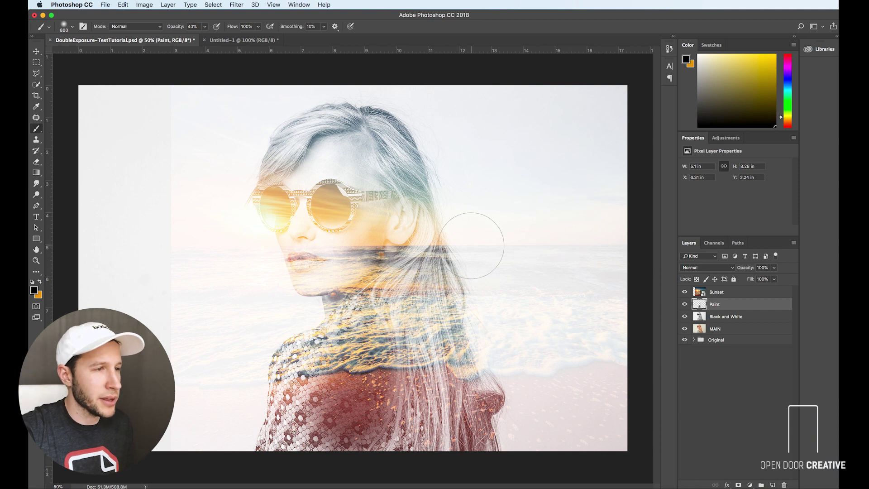
{"action": "key", "text": "bracketleft"}
{"action": "key", "text": "ctrl+z"}
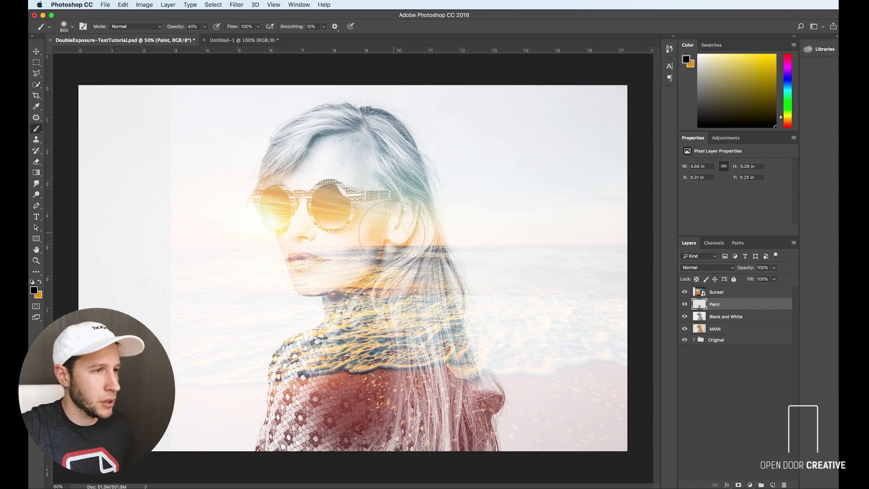
{"action": "key", "text": "bracketleft"}
{"action": "key", "text": "bracketleft"}
{"action": "key", "text": "bracketleft"}
{"action": "left_click", "coordinate": [364, 250]}
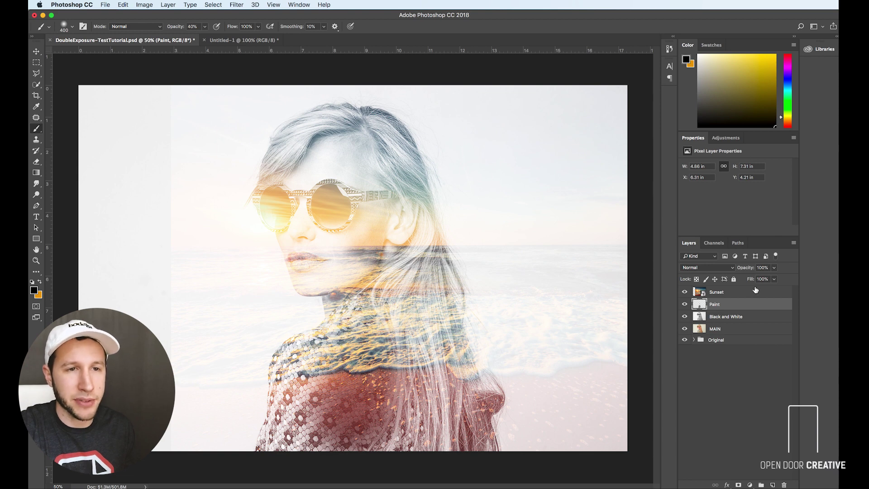
Mask Sunset, painting black at 100% opacity over the face, both shoulders and the left background.
{"action": "left_click", "coordinate": [722, 293]}
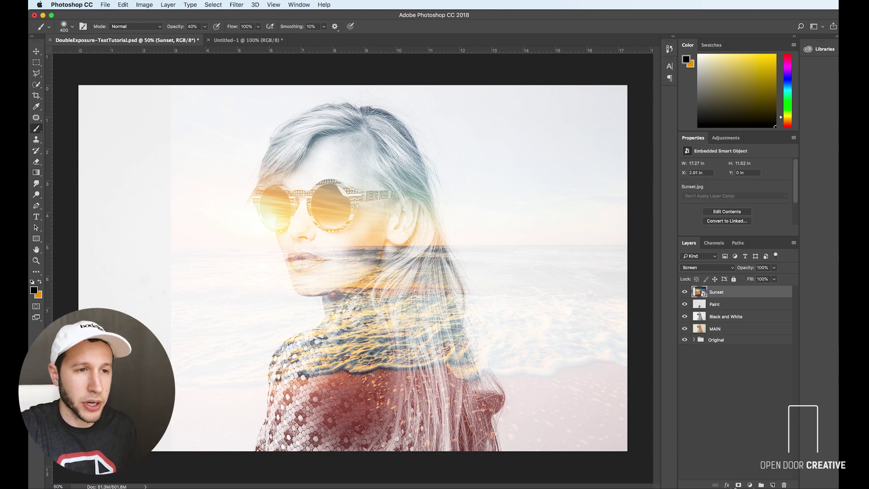
{"action": "left_click", "coordinate": [739, 485]}
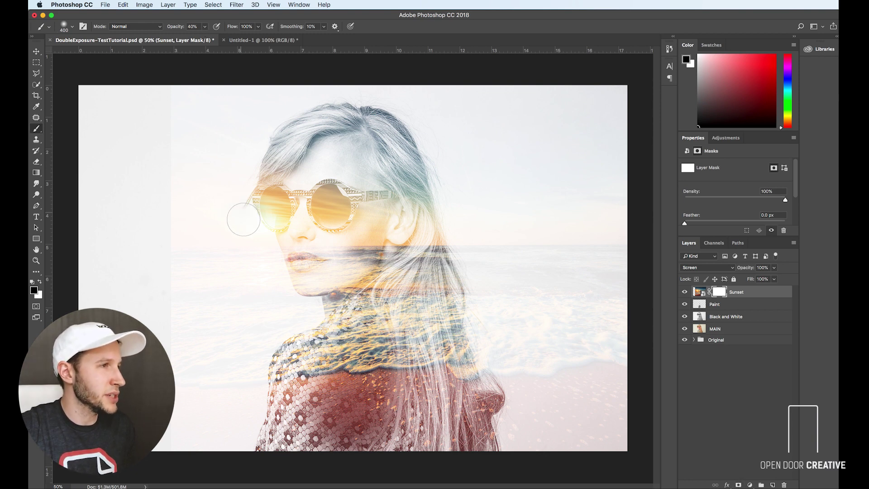
{"action": "mouse_move", "coordinate": [259, 239]}
{"action": "left_mouse_down"}
{"action": "mouse_move", "coordinate": [291, 299]}
{"action": "mouse_move", "coordinate": [274, 263]}
{"action": "left_mouse_up"}
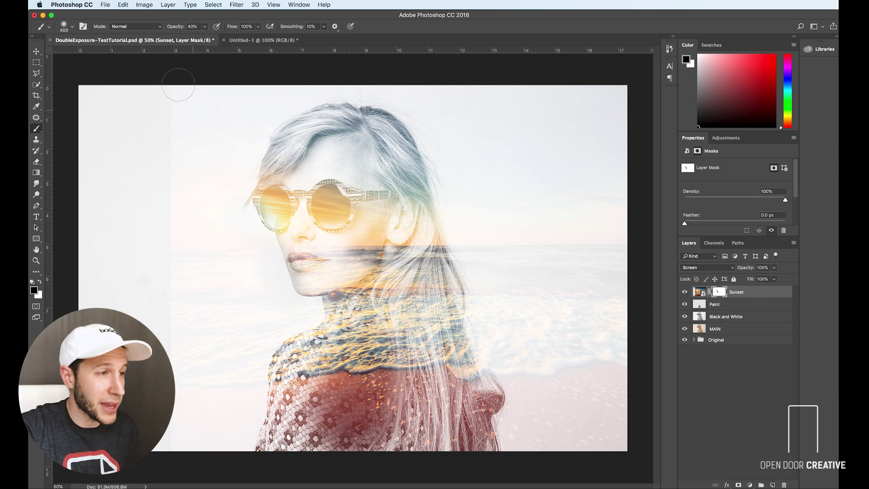
{"action": "left_click", "coordinate": [205, 26]}
{"action": "left_click_drag", "start_coordinate": [204, 37], "coordinate": [306, 45]}
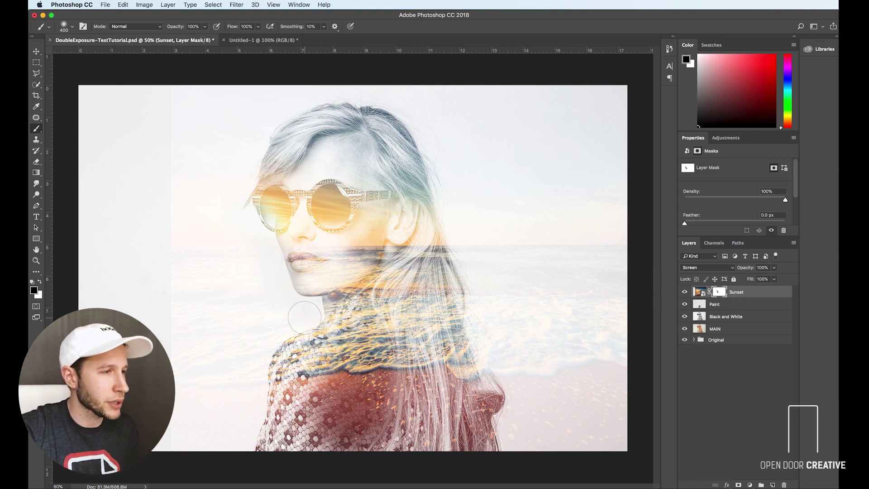
{"action": "mouse_move", "coordinate": [304, 317]}
{"action": "left_mouse_down"}
{"action": "mouse_move", "coordinate": [277, 324]}
{"action": "mouse_move", "coordinate": [254, 357]}
{"action": "mouse_move", "coordinate": [244, 452]}
{"action": "left_mouse_up"}
{"action": "mouse_move", "coordinate": [514, 452]}
{"action": "left_mouse_down"}
{"action": "mouse_move", "coordinate": [516, 396]}
{"action": "mouse_move", "coordinate": [493, 355]}
{"action": "mouse_move", "coordinate": [463, 222]}
{"action": "mouse_move", "coordinate": [476, 247]}
{"action": "mouse_move", "coordinate": [502, 242]}
{"action": "mouse_move", "coordinate": [501, 254]}
{"action": "mouse_move", "coordinate": [535, 267]}
{"action": "mouse_move", "coordinate": [539, 255]}
{"action": "mouse_move", "coordinate": [504, 184]}
{"action": "mouse_move", "coordinate": [506, 222]}
{"action": "mouse_move", "coordinate": [489, 175]}
{"action": "mouse_move", "coordinate": [514, 195]}
{"action": "mouse_move", "coordinate": [482, 114]}
{"action": "mouse_move", "coordinate": [577, 152]}
{"action": "mouse_move", "coordinate": [570, 145]}
{"action": "mouse_move", "coordinate": [603, 93]}
{"action": "mouse_move", "coordinate": [609, 167]}
{"action": "mouse_move", "coordinate": [601, 434]}
{"action": "mouse_move", "coordinate": [576, 363]}
{"action": "mouse_move", "coordinate": [580, 425]}
{"action": "mouse_move", "coordinate": [569, 421]}
{"action": "mouse_move", "coordinate": [533, 294]}
{"action": "mouse_move", "coordinate": [540, 325]}
{"action": "left_mouse_up"}
{"action": "key", "text": "bracketright"}
{"action": "key", "text": "bracketright"}
{"action": "key", "text": "bracketright"}
{"action": "key", "text": "bracketright"}
{"action": "key", "text": "bracketright"}
{"action": "key", "text": "bracketright"}
{"action": "key", "text": "bracketright"}
{"action": "key", "text": "bracketright"}
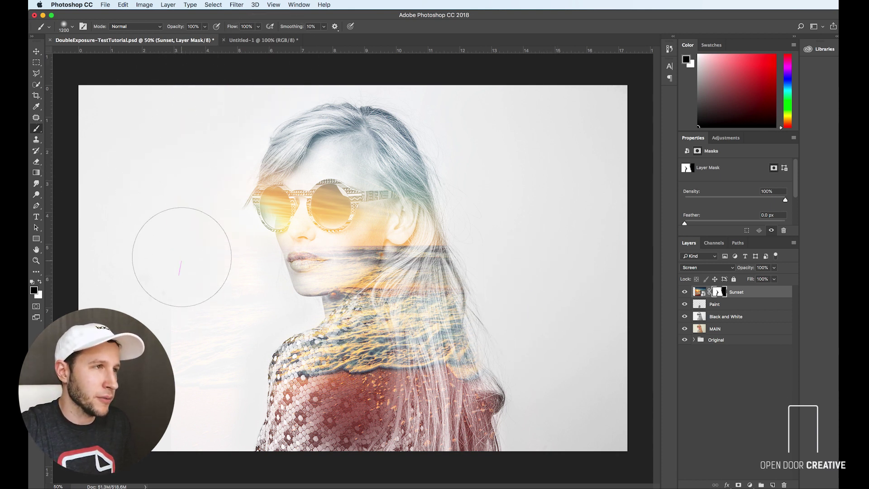
{"action": "mouse_move", "coordinate": [181, 256]}
{"action": "left_mouse_down"}
{"action": "mouse_move", "coordinate": [223, 291]}
{"action": "mouse_move", "coordinate": [194, 389]}
{"action": "mouse_move", "coordinate": [193, 446]}
{"action": "left_mouse_up"}
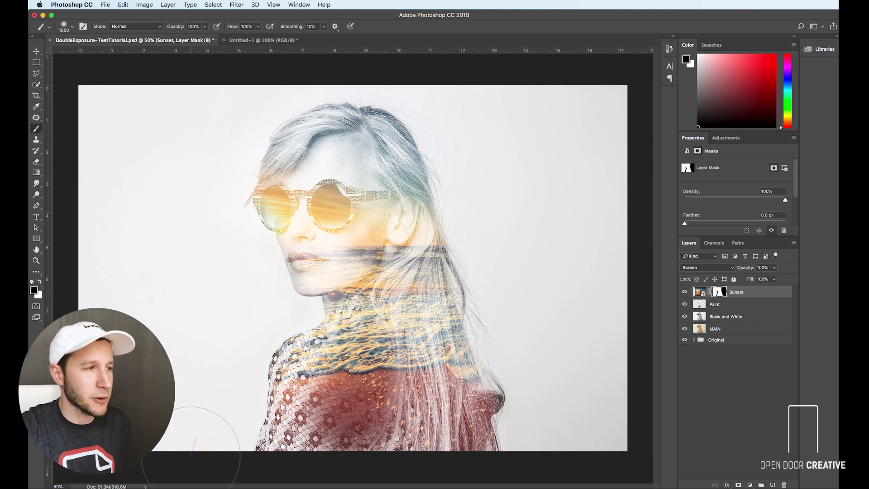
{"action": "key", "text": "bracketleft"}
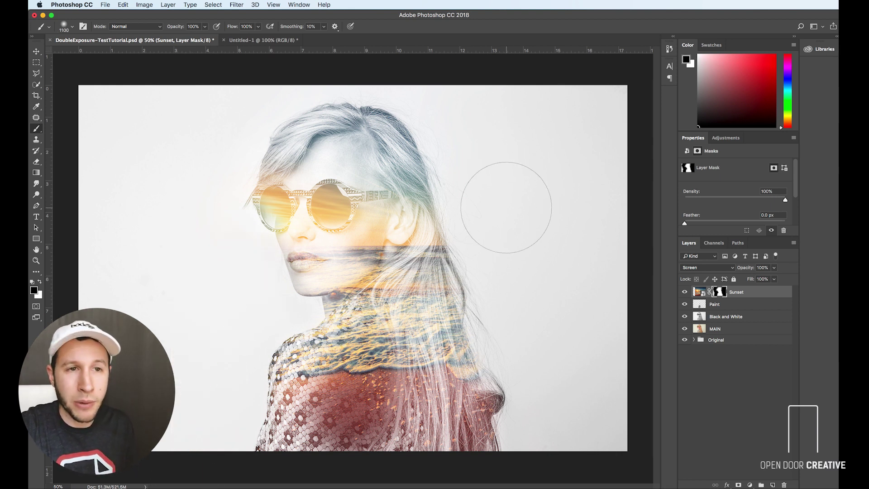
{"action": "left_click", "coordinate": [738, 316]}
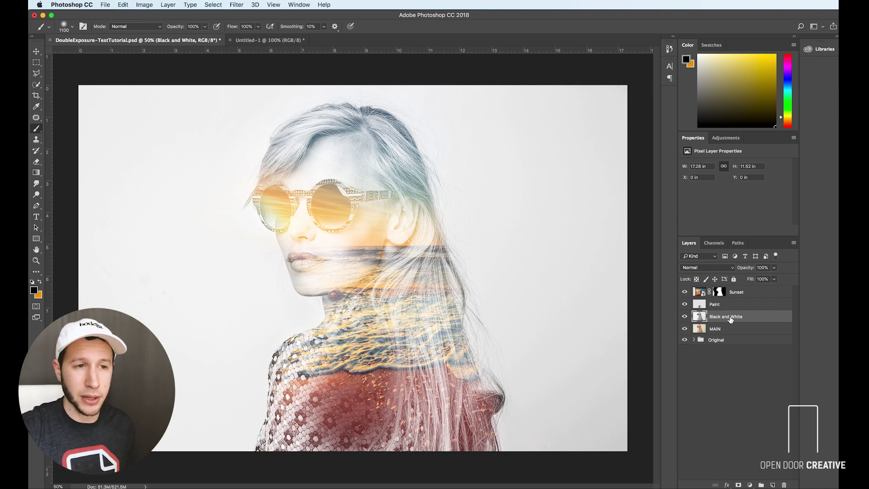
Copy Black and White to the top as 'Top Layer', blended Multiply at about 42% opacity.
{"action": "left_click_drag", "start_coordinate": [730, 319], "coordinate": [733, 289]}
{"action": "double_click", "coordinate": [725, 292]}
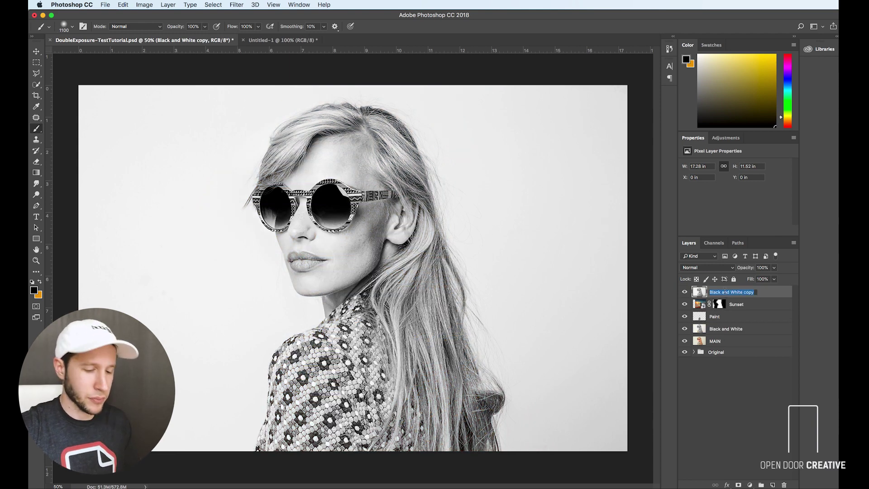
{"action": "type", "text": "Top Layer"}
{"action": "key", "text": "Return"}
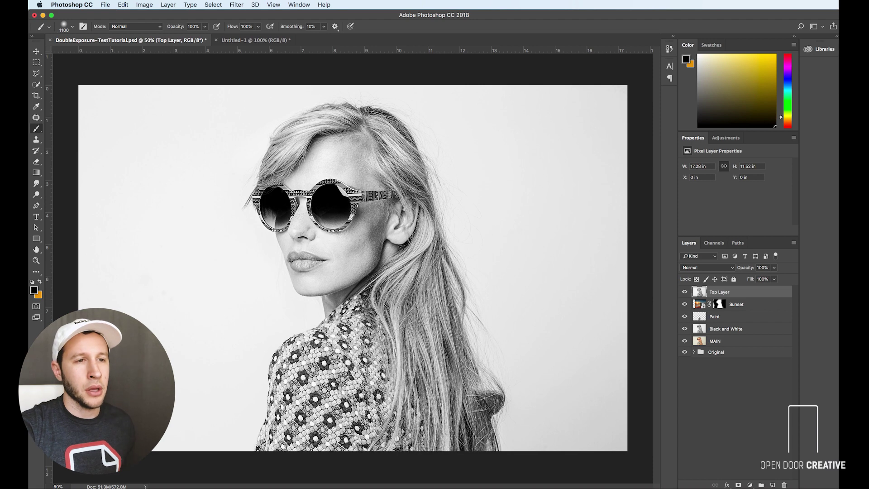
{"action": "left_click", "coordinate": [697, 270]}
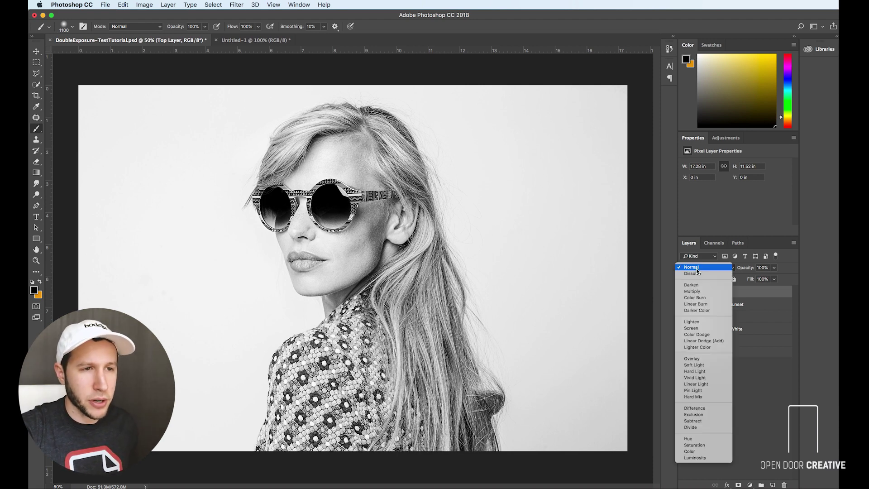
{"action": "left_click", "coordinate": [704, 292]}
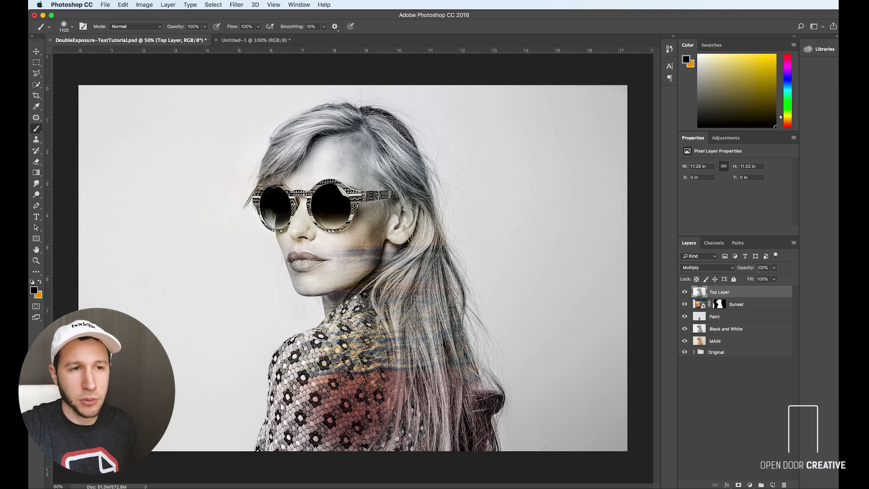
{"action": "left_click", "coordinate": [774, 268]}
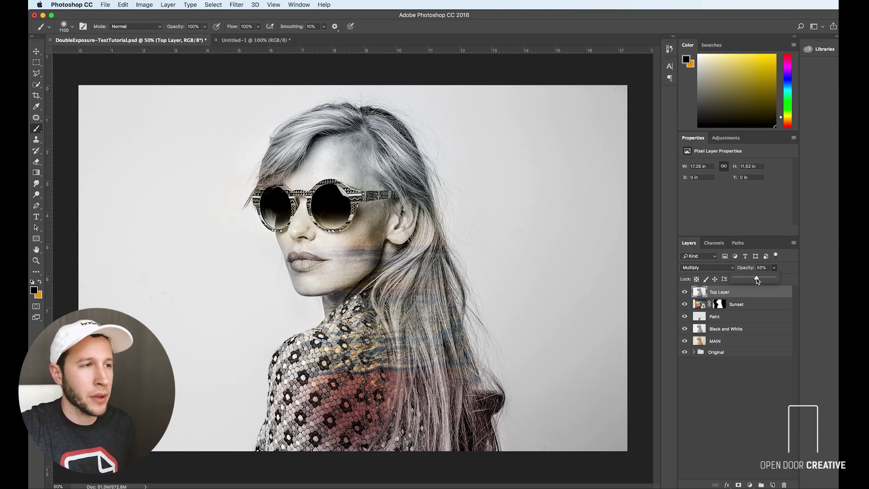
{"action": "mouse_move", "coordinate": [756, 278]}
{"action": "left_mouse_down"}
{"action": "mouse_move", "coordinate": [742, 279]}
{"action": "mouse_move", "coordinate": [751, 278]}
{"action": "left_mouse_up"}
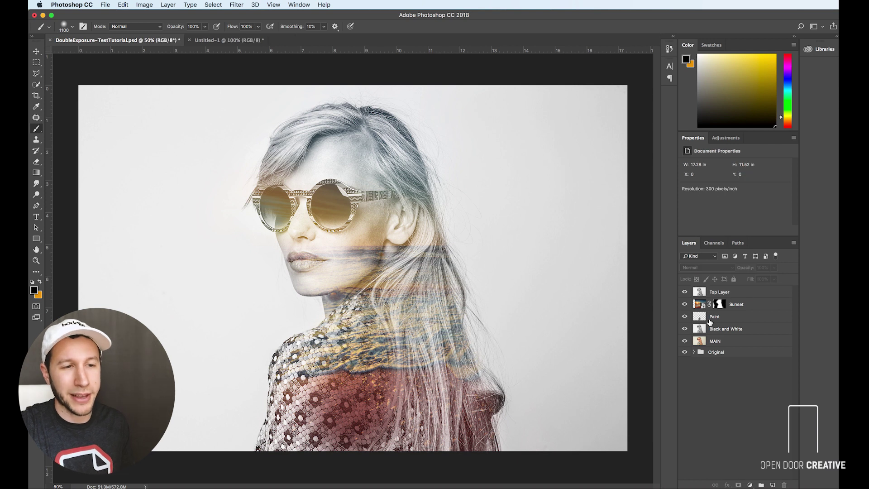
Keep Top Layer's lowered opacity, add a white layer mask, and shrink the brush to 800.
{"action": "left_click", "coordinate": [737, 294]}
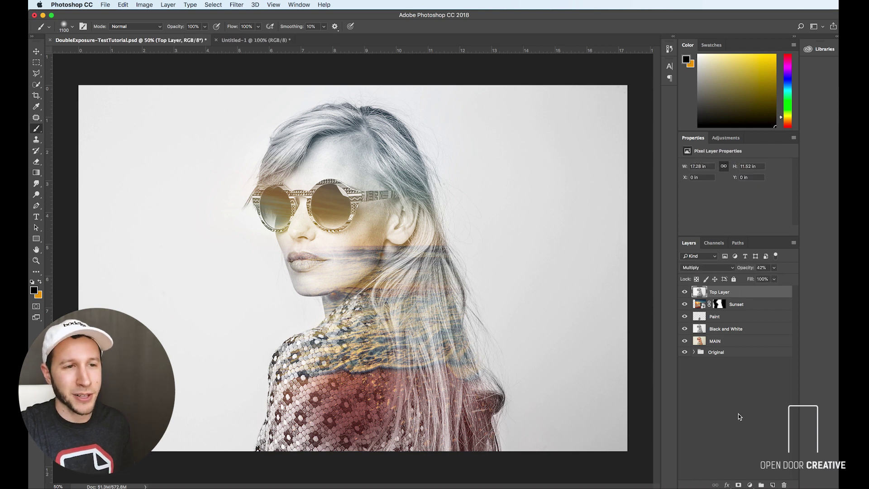
{"action": "left_click", "coordinate": [738, 486]}
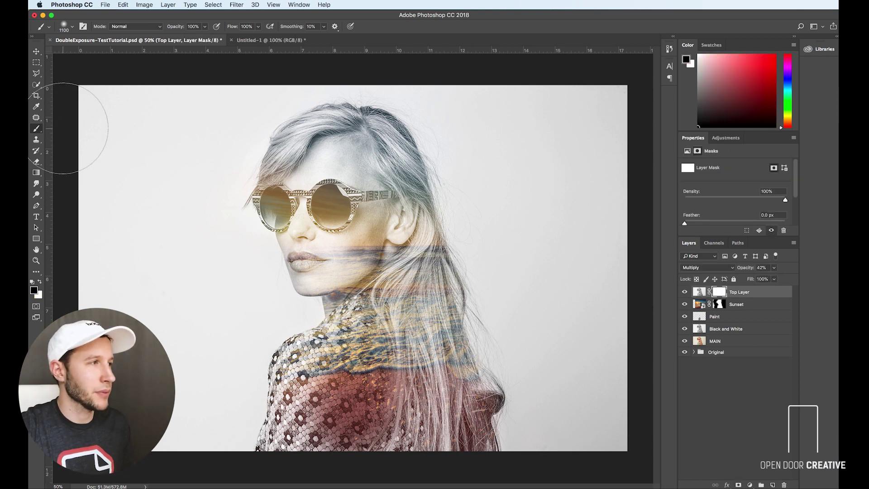
{"action": "key", "text": "bracketleft"}
{"action": "key", "text": "bracketleft"}
{"action": "key", "text": "bracketleft"}
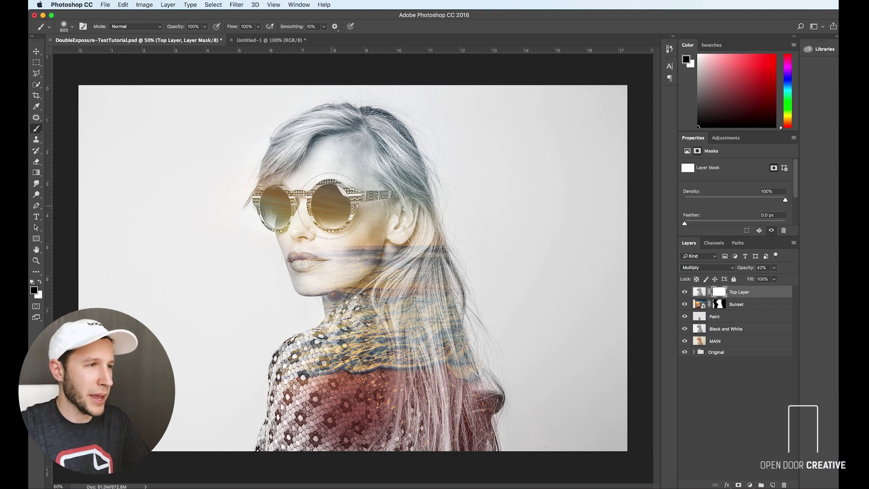
Paint black over both lenses and the cheek and nose so the golden sunset shows through.
{"action": "left_click", "coordinate": [330, 206]}
{"action": "key", "text": "bracketleft"}
{"action": "left_click", "coordinate": [277, 205]}
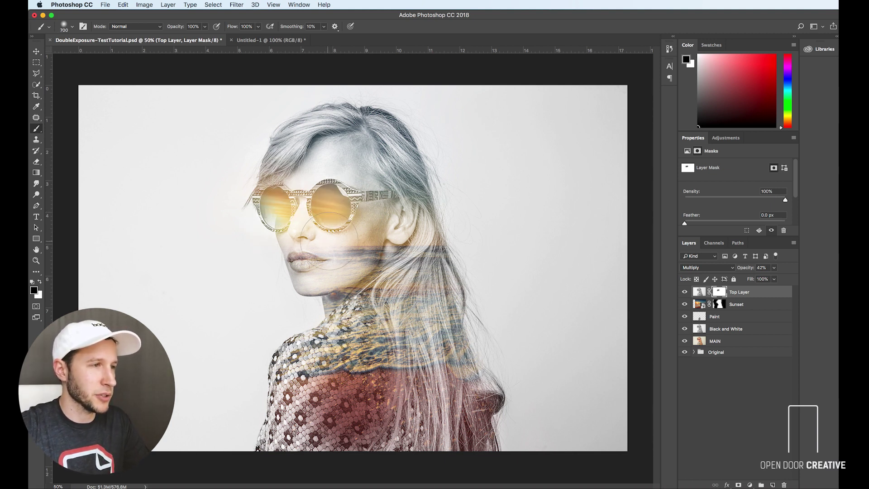
{"action": "key", "text": "bracketleft"}
{"action": "mouse_move", "coordinate": [329, 241]}
{"action": "left_mouse_down"}
{"action": "mouse_move", "coordinate": [319, 247]}
{"action": "mouse_move", "coordinate": [335, 235]}
{"action": "mouse_move", "coordinate": [350, 244]}
{"action": "mouse_move", "coordinate": [360, 230]}
{"action": "left_mouse_up"}
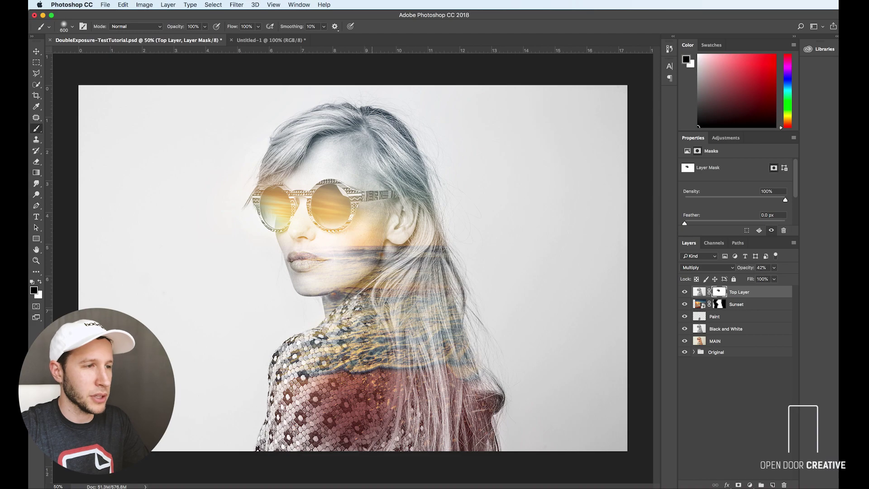